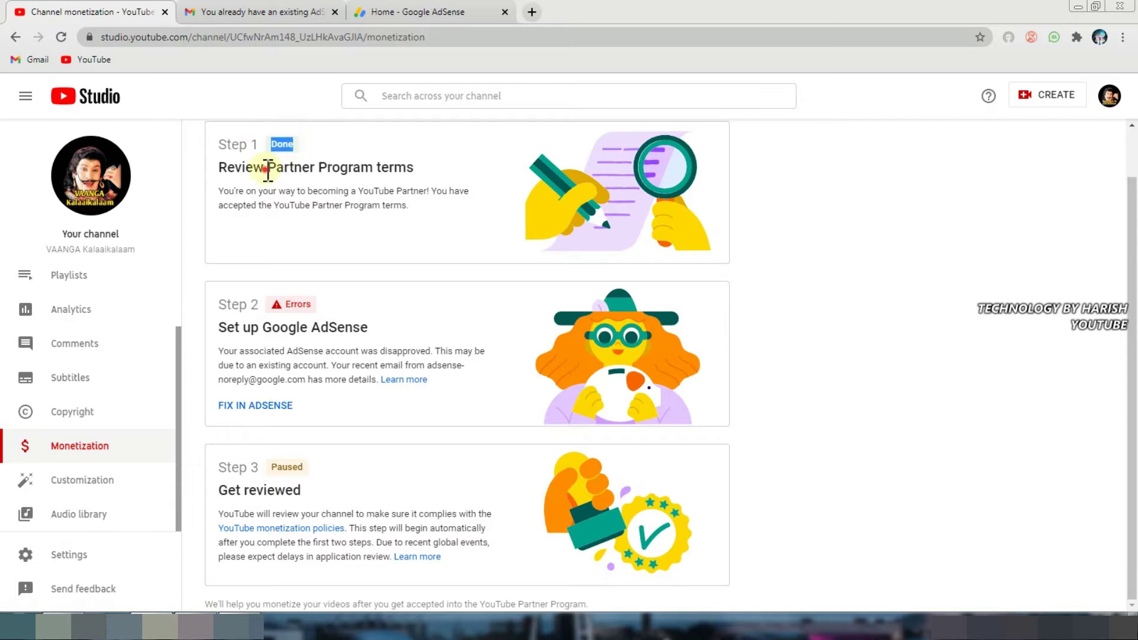
{"action": "left_click_drag", "start_coordinate": [217, 168], "coordinate": [400, 221]}
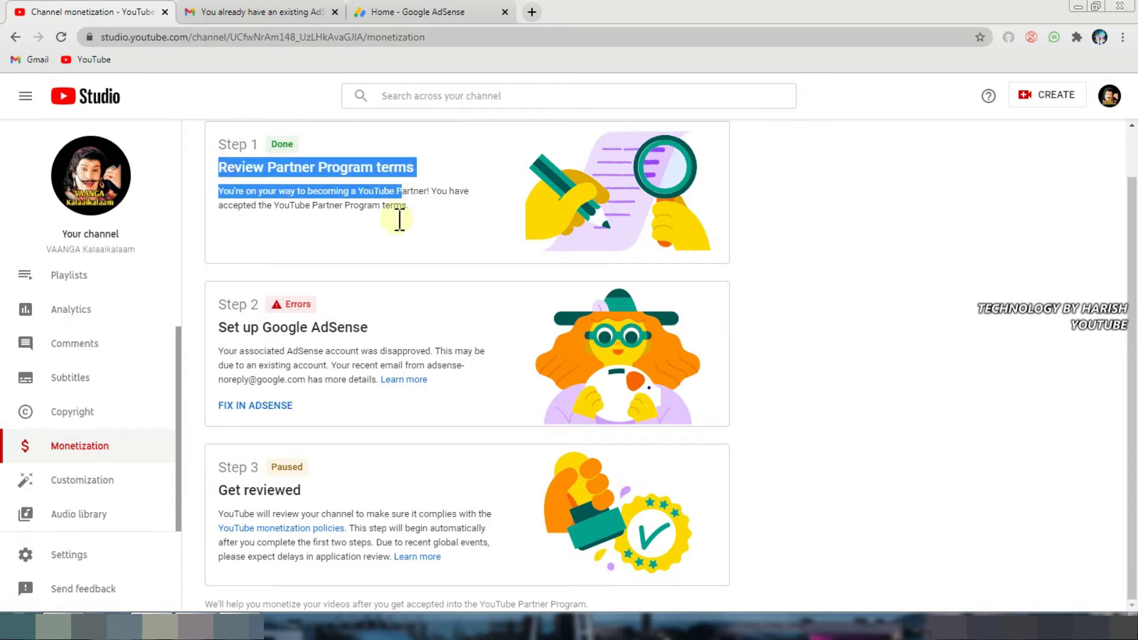
{"action": "left_click", "coordinate": [389, 237]}
{"action": "left_click_drag", "start_coordinate": [223, 326], "coordinate": [393, 331]}
{"action": "left_click", "coordinate": [338, 332]}
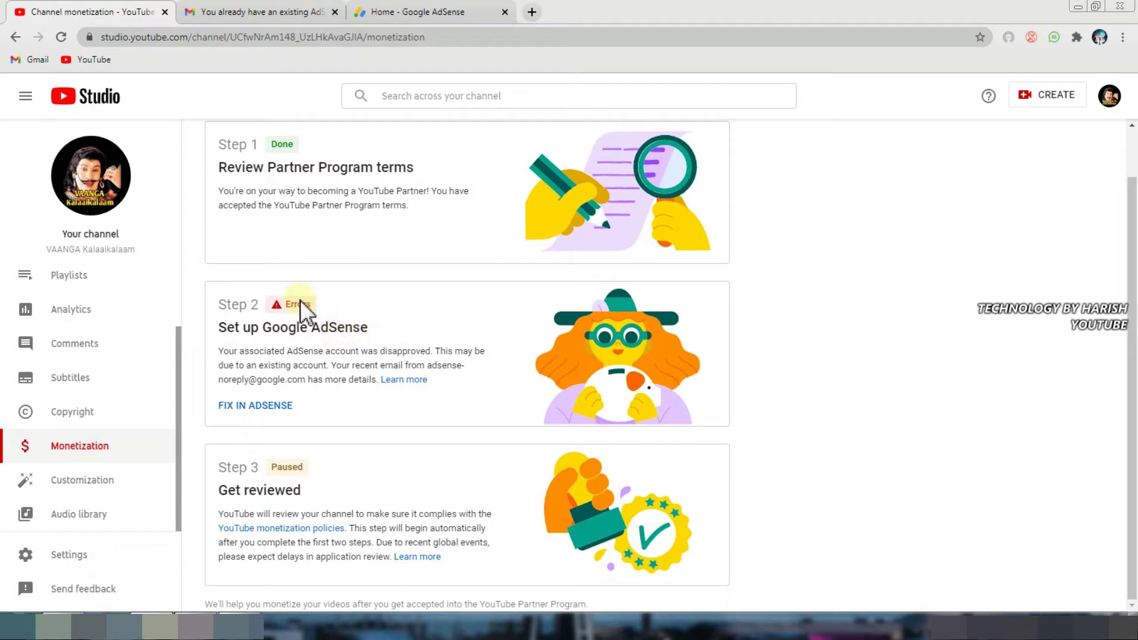
Start the AdSense fix for Step 2 of channel monetization and confirm the identity verification
{"action": "left_click", "coordinate": [252, 408]}
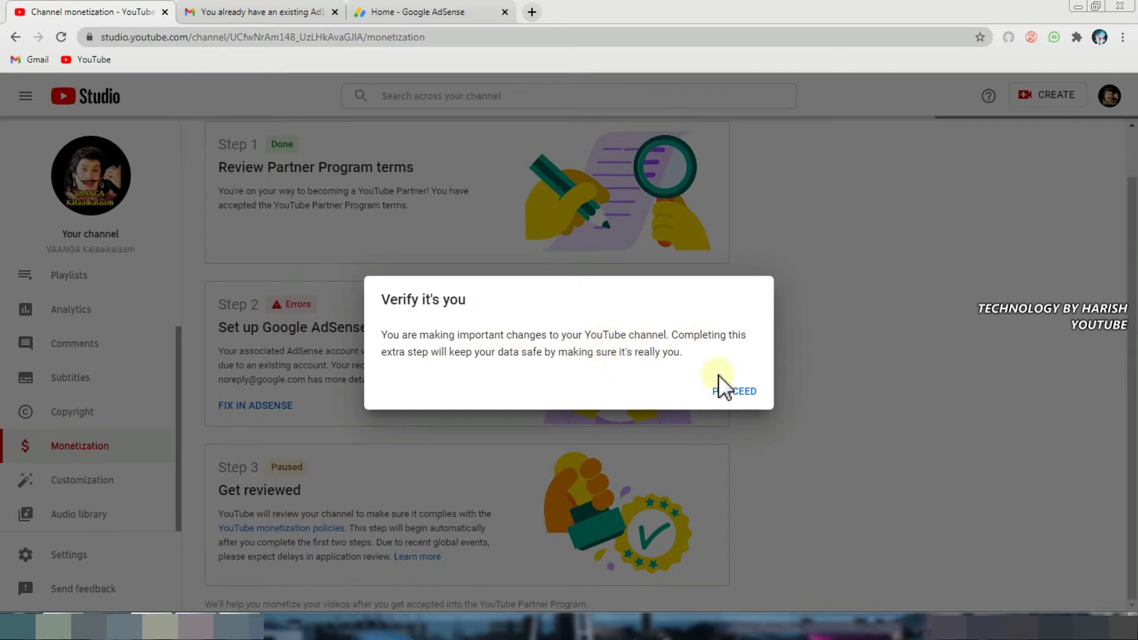
{"action": "left_click", "coordinate": [731, 395]}
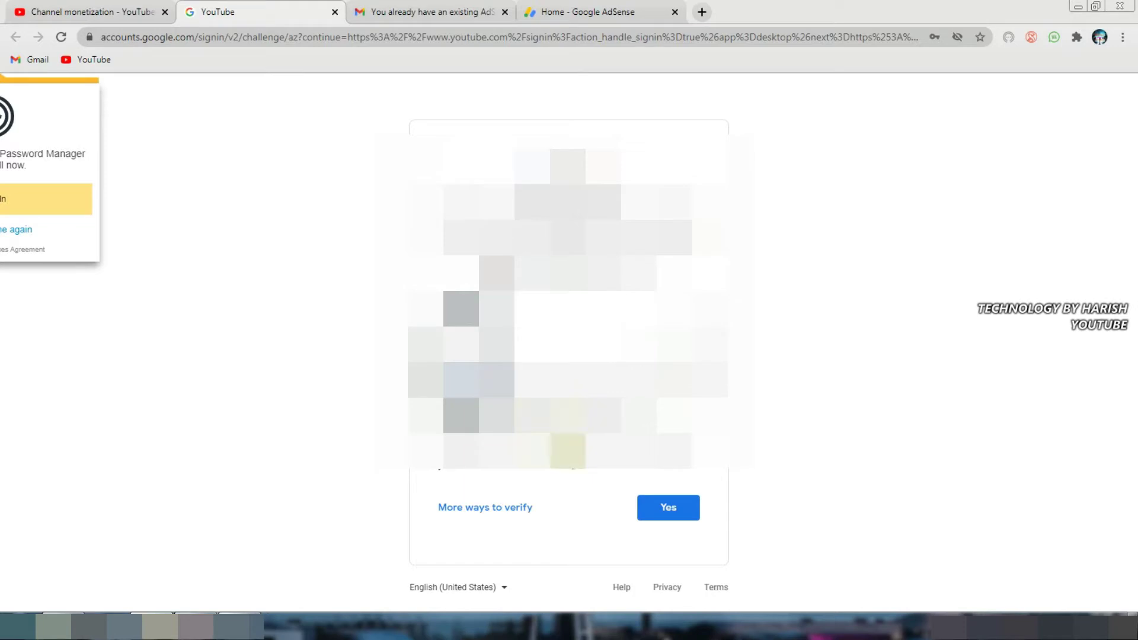
{"action": "left_click", "coordinate": [664, 510]}
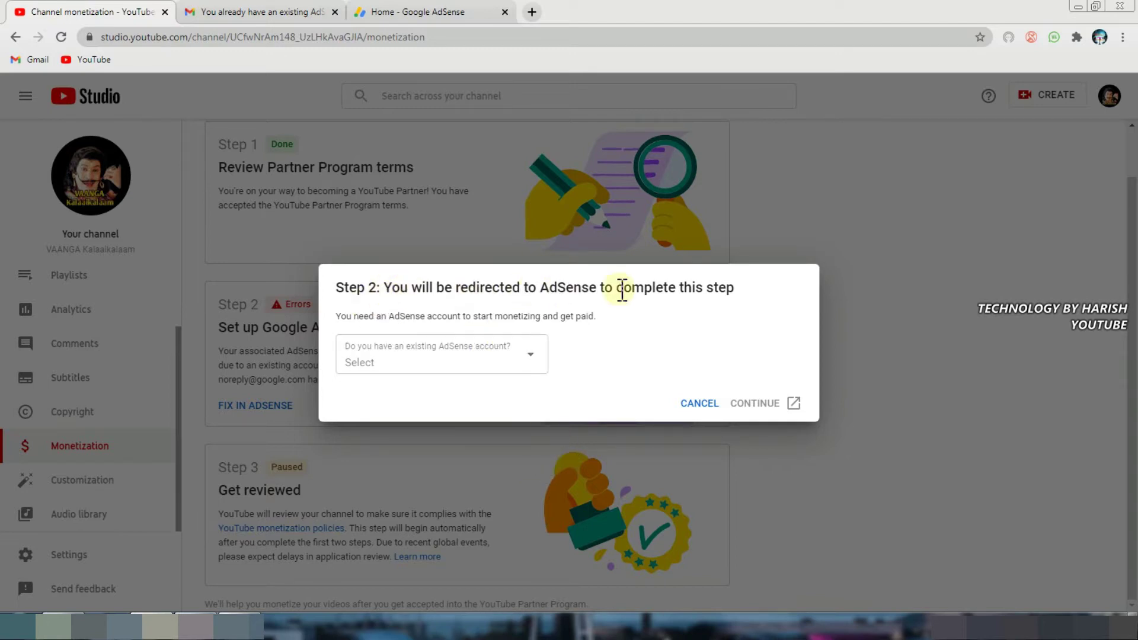
Answer the existing AdSense account question with "No, I don't have an existing account" and continue to AdSense
{"action": "left_click", "coordinate": [396, 368]}
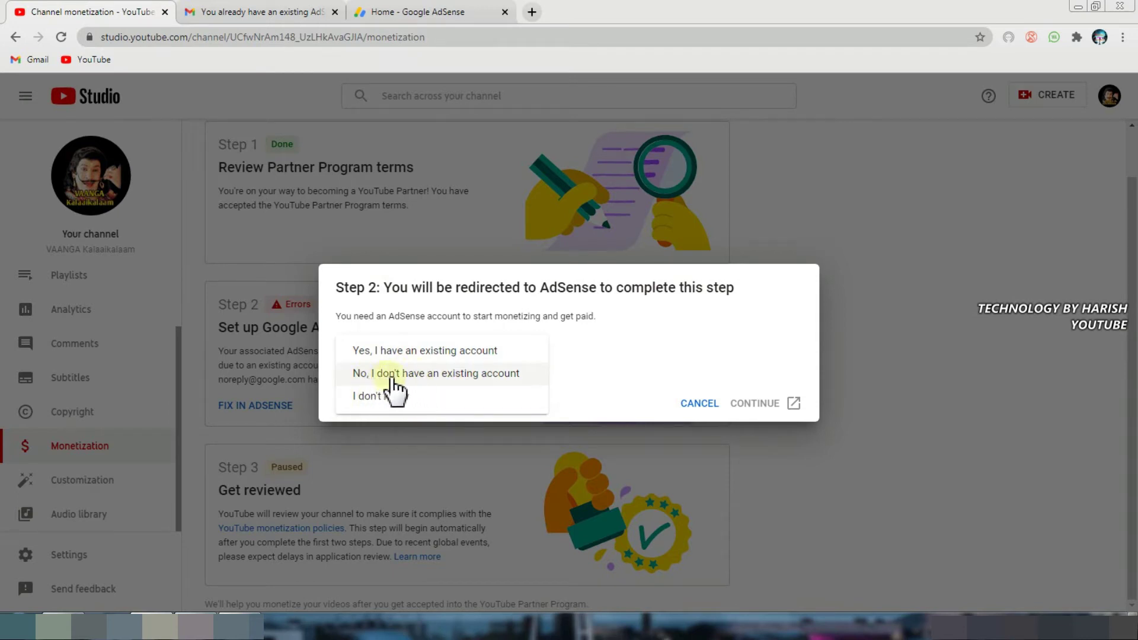
{"action": "left_click", "coordinate": [428, 377]}
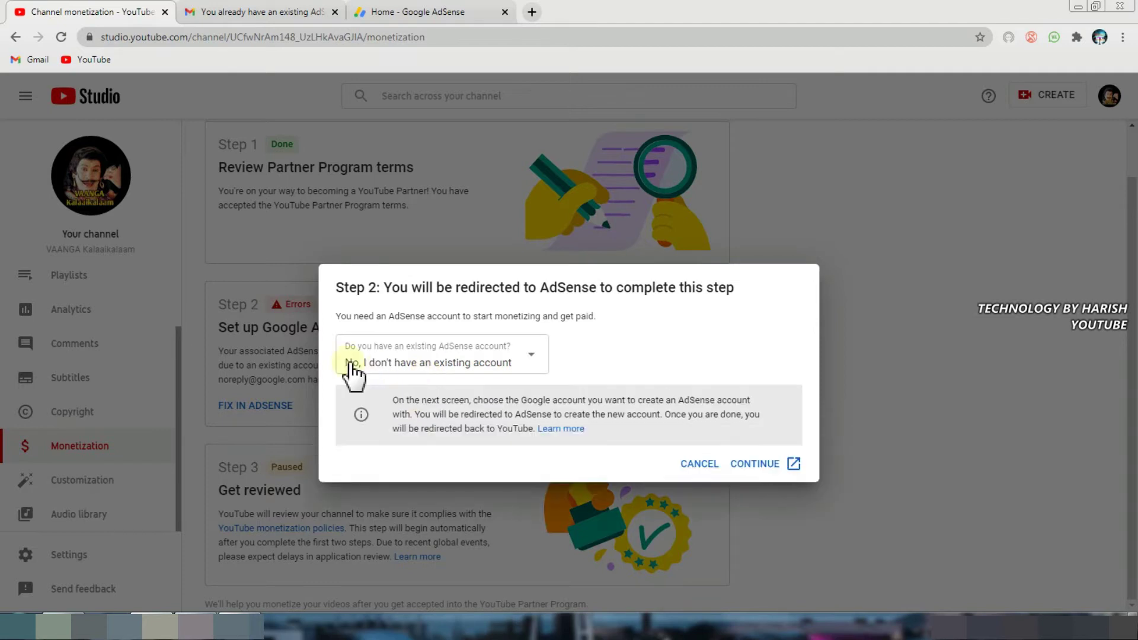
{"action": "left_click", "coordinate": [761, 468]}
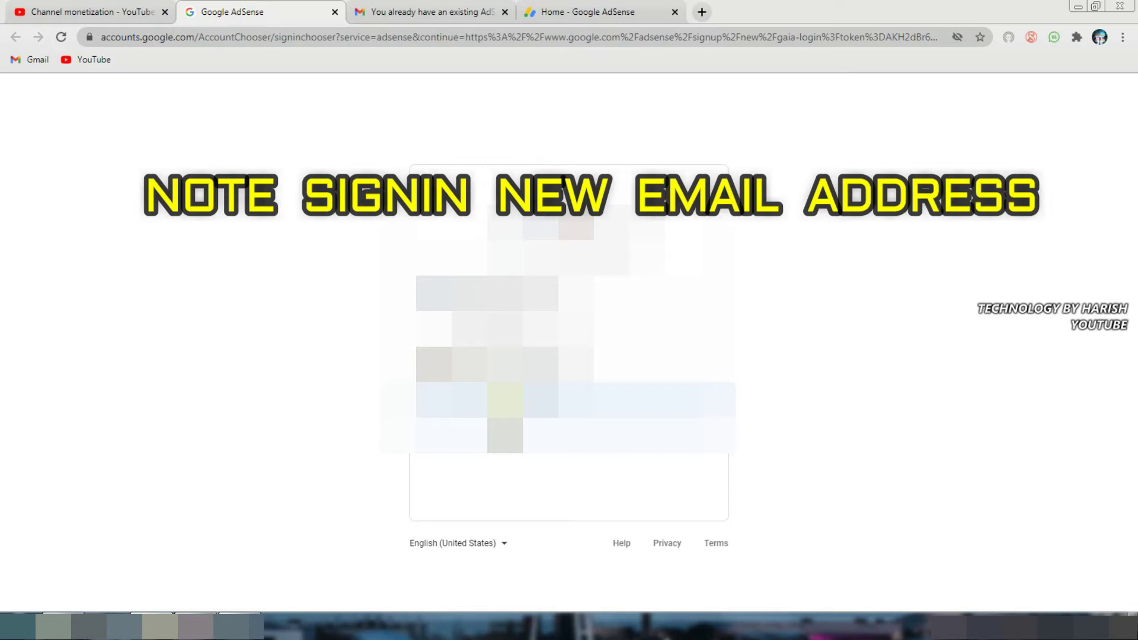
Choose the new Google account for AdSense and sign in with its account password
{"action": "left_click", "coordinate": [504, 400]}
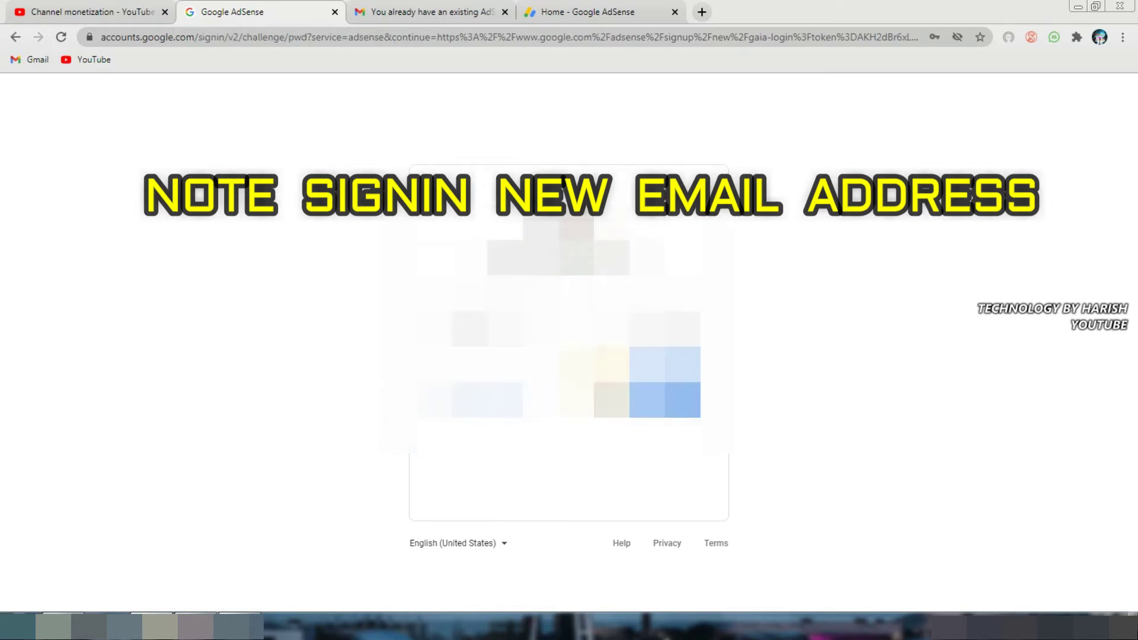
{"action": "key", "text": "Return"}
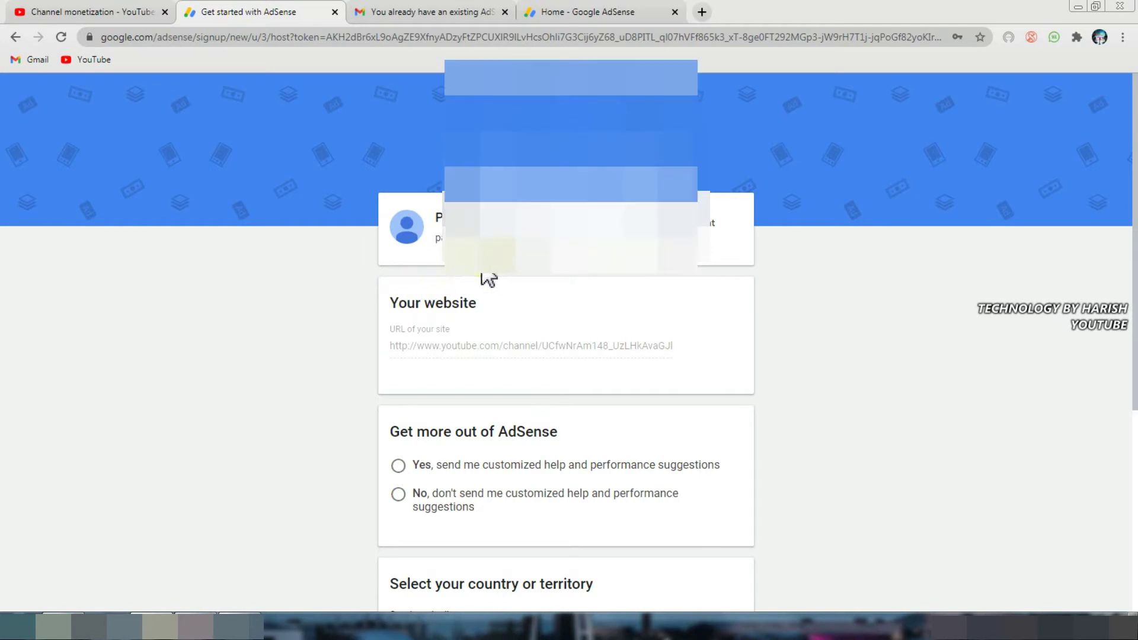
Decline customized help and performance suggestions in the AdSense sign-up form
{"action": "scroll", "coordinate": [456, 284], "scroll_direction": "down", "scroll_amount": 3}
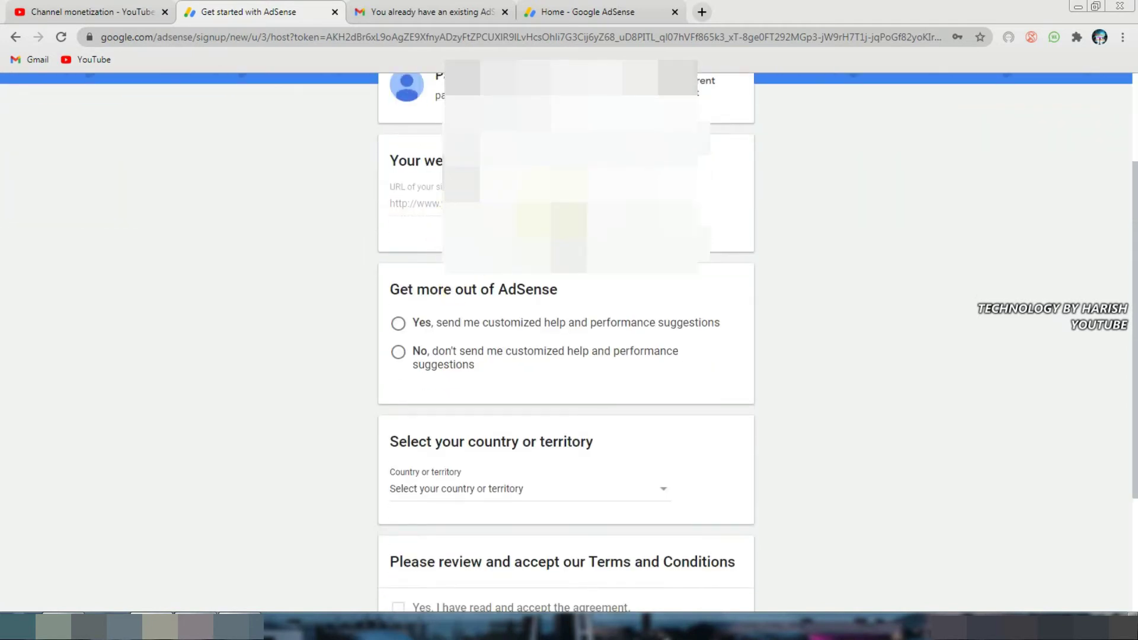
{"action": "scroll", "coordinate": [436, 258], "scroll_direction": "down", "scroll_amount": 2}
{"action": "left_click", "coordinate": [419, 302]}
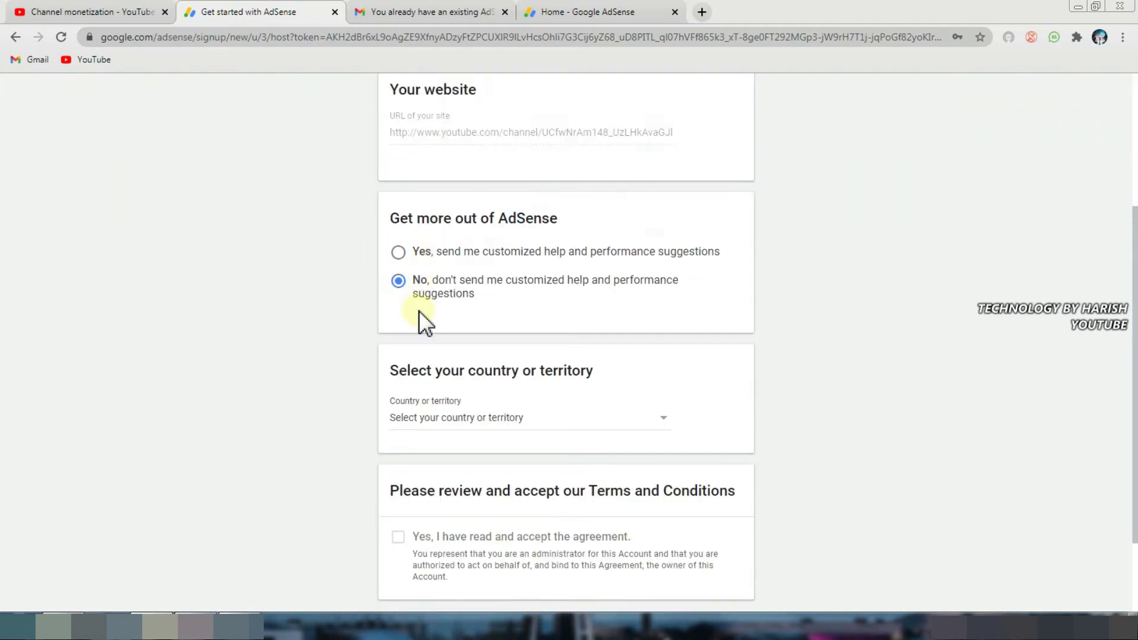
Set the country or territory of the AdSense account to India
{"action": "scroll", "coordinate": [419, 311], "scroll_direction": "down", "scroll_amount": 2}
{"action": "scroll", "coordinate": [418, 311], "scroll_direction": "down", "scroll_amount": 1}
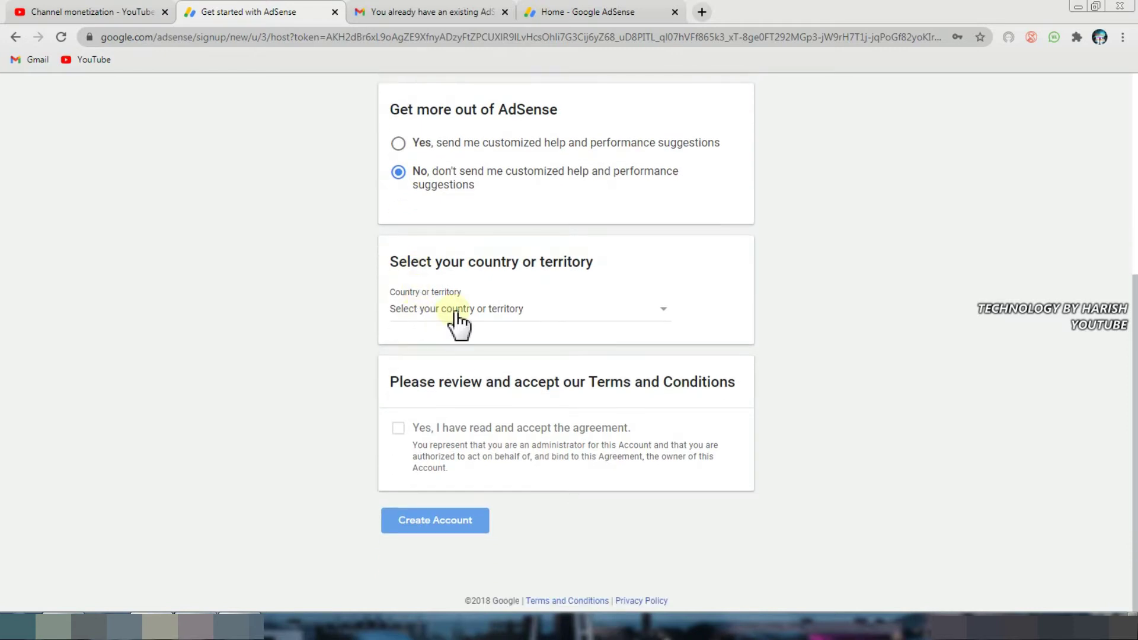
{"action": "left_click", "coordinate": [456, 314]}
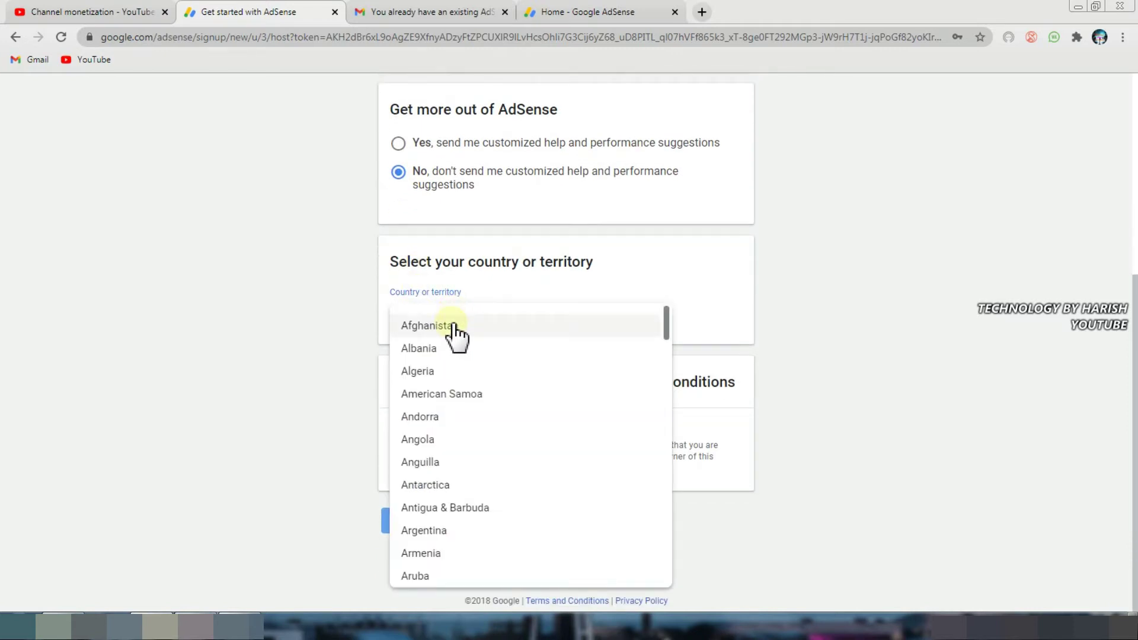
{"action": "scroll", "coordinate": [456, 332], "scroll_direction": "down", "scroll_amount": 20}
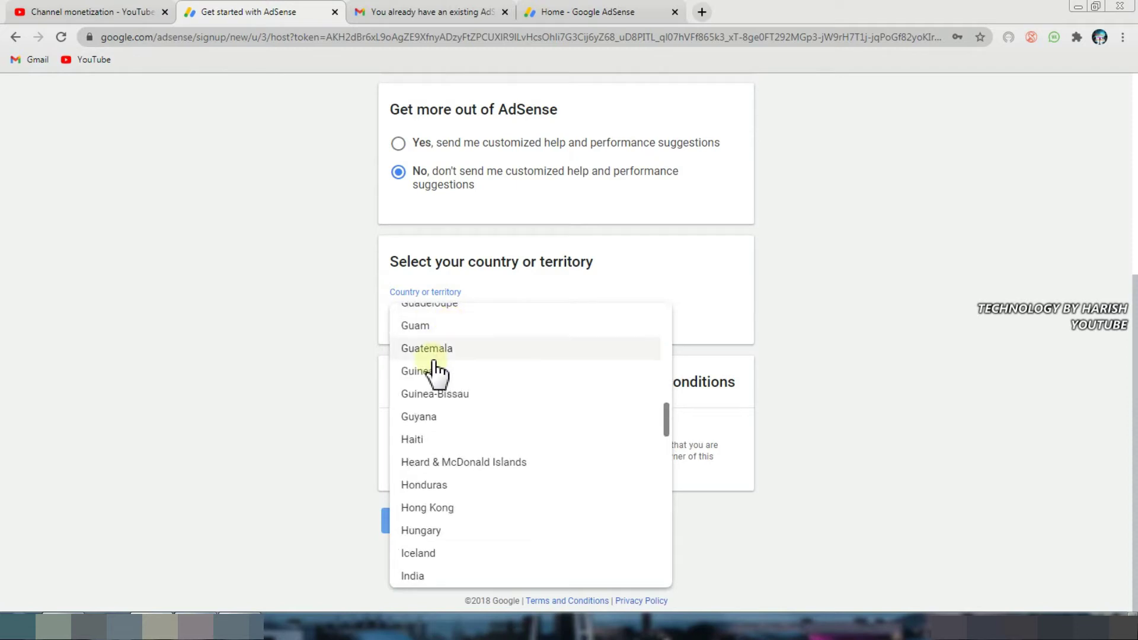
{"action": "scroll", "coordinate": [437, 372], "scroll_direction": "up", "scroll_amount": 4}
{"action": "scroll", "coordinate": [437, 372], "scroll_direction": "down", "scroll_amount": 1}
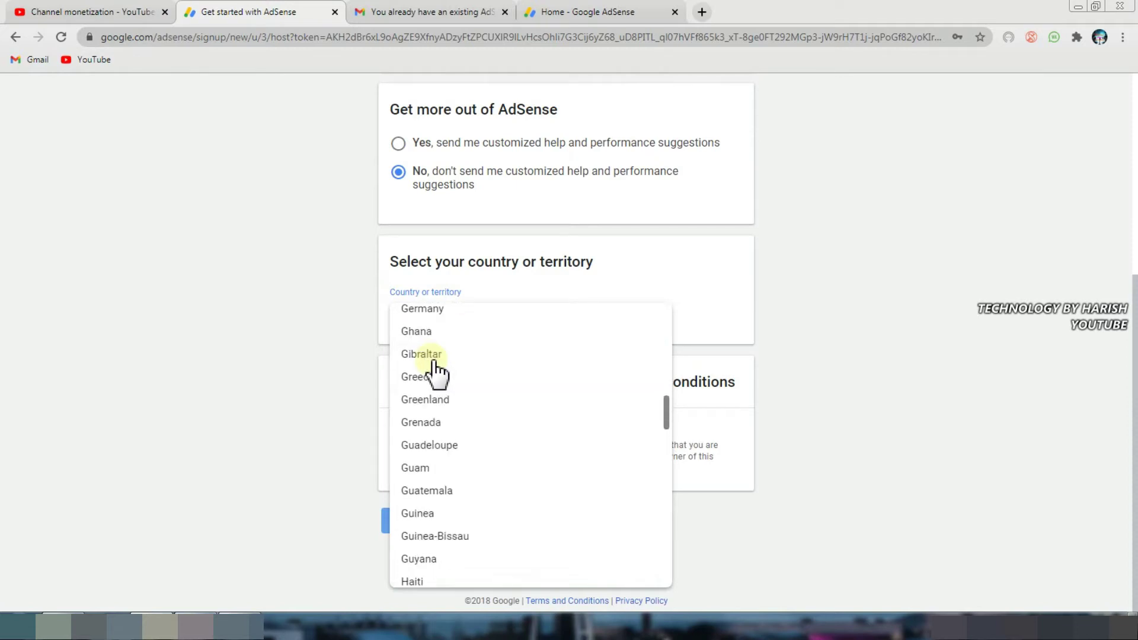
{"action": "scroll", "coordinate": [437, 373], "scroll_direction": "down", "scroll_amount": 2}
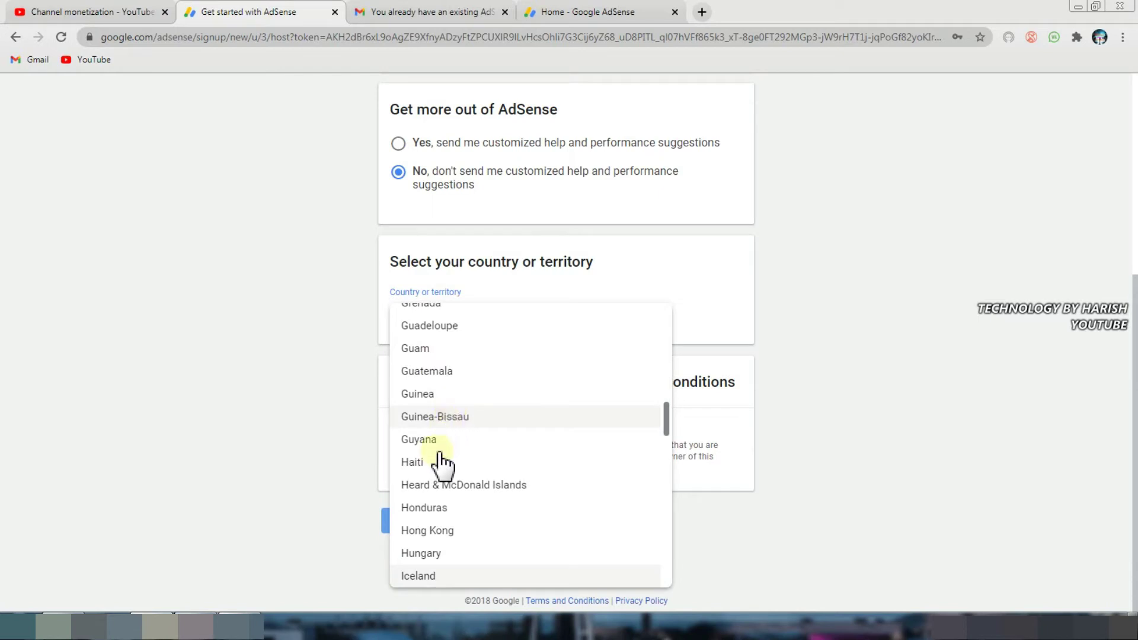
{"action": "scroll", "coordinate": [439, 507], "scroll_direction": "down", "scroll_amount": 3}
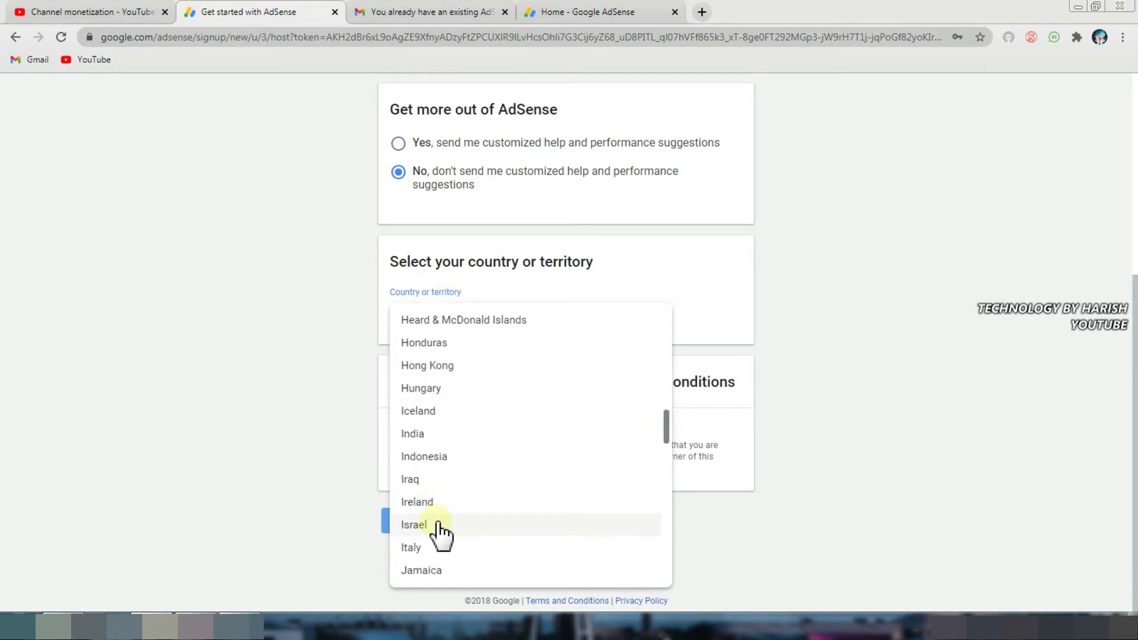
{"action": "scroll", "coordinate": [438, 531], "scroll_direction": "down", "scroll_amount": 1}
{"action": "scroll", "coordinate": [441, 481], "scroll_direction": "down", "scroll_amount": 2}
{"action": "scroll", "coordinate": [452, 445], "scroll_direction": "up", "scroll_amount": 1}
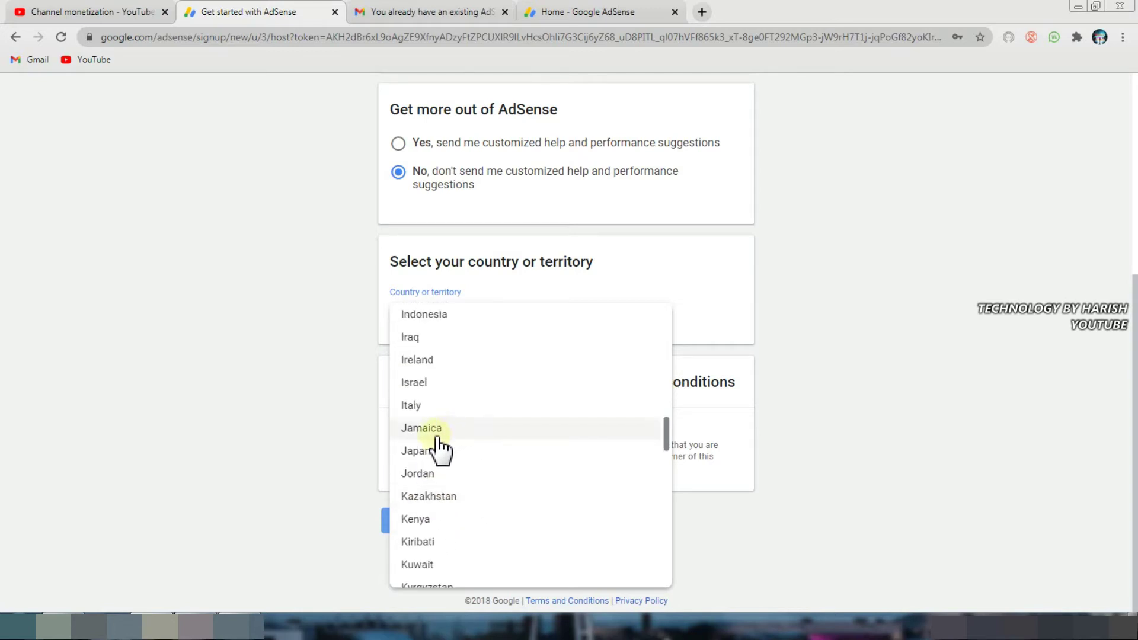
{"action": "scroll", "coordinate": [425, 347], "scroll_direction": "up", "scroll_amount": 1}
{"action": "left_click", "coordinate": [425, 361]}
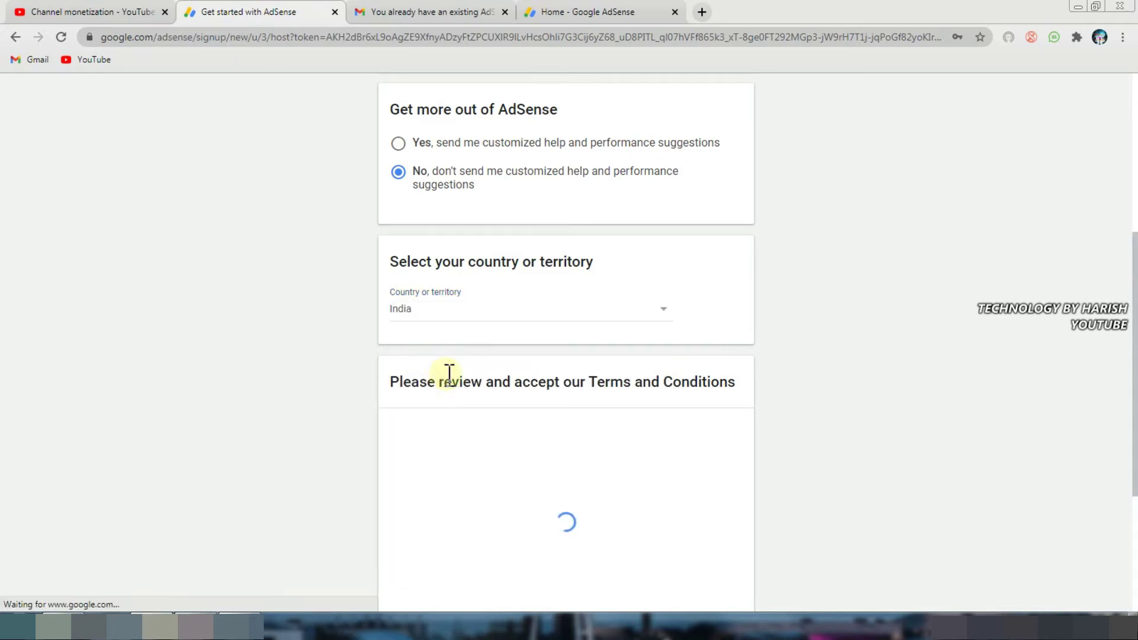
Accept the AdSense Terms and Conditions agreement and create the account
{"action": "scroll", "coordinate": [448, 373], "scroll_direction": "down", "scroll_amount": 3}
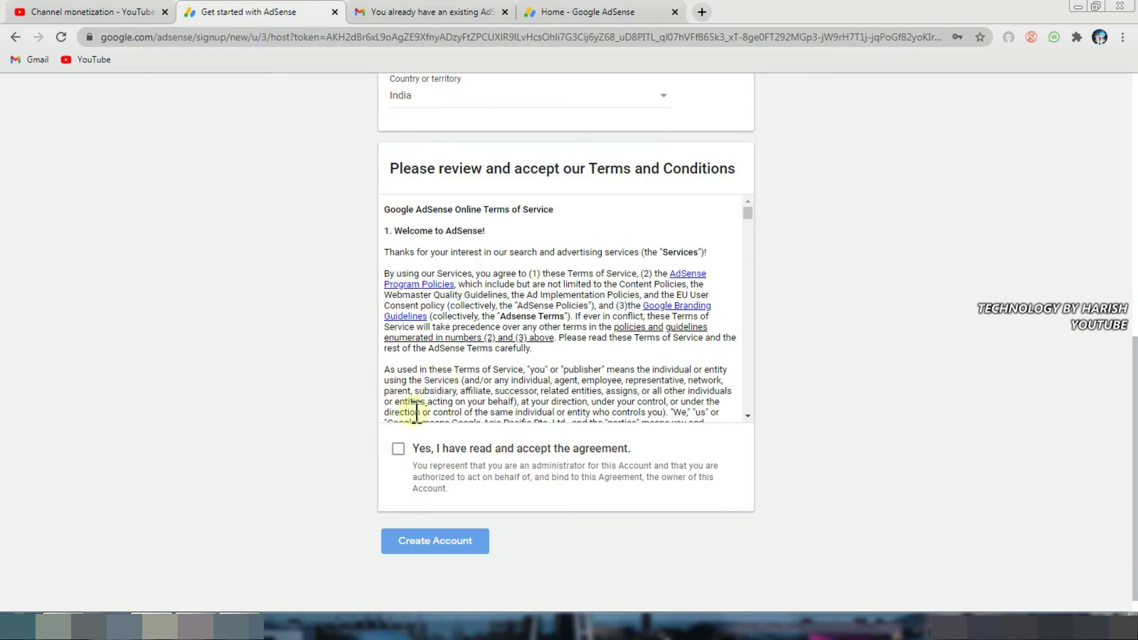
{"action": "left_click", "coordinate": [398, 449]}
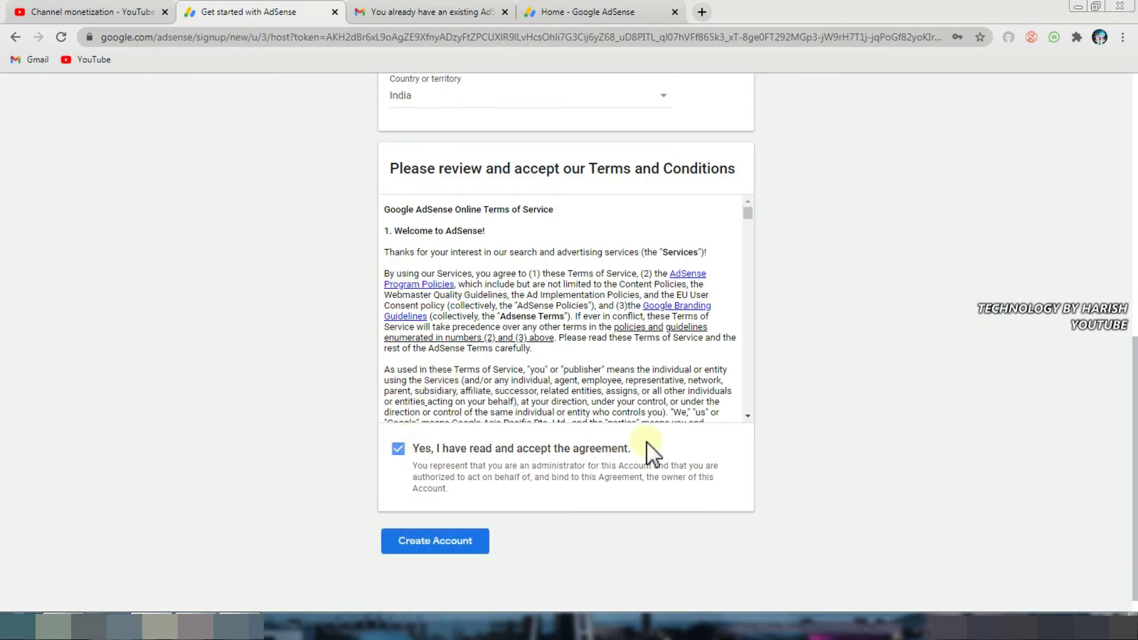
{"action": "scroll", "coordinate": [504, 396], "scroll_direction": "up", "scroll_amount": 7}
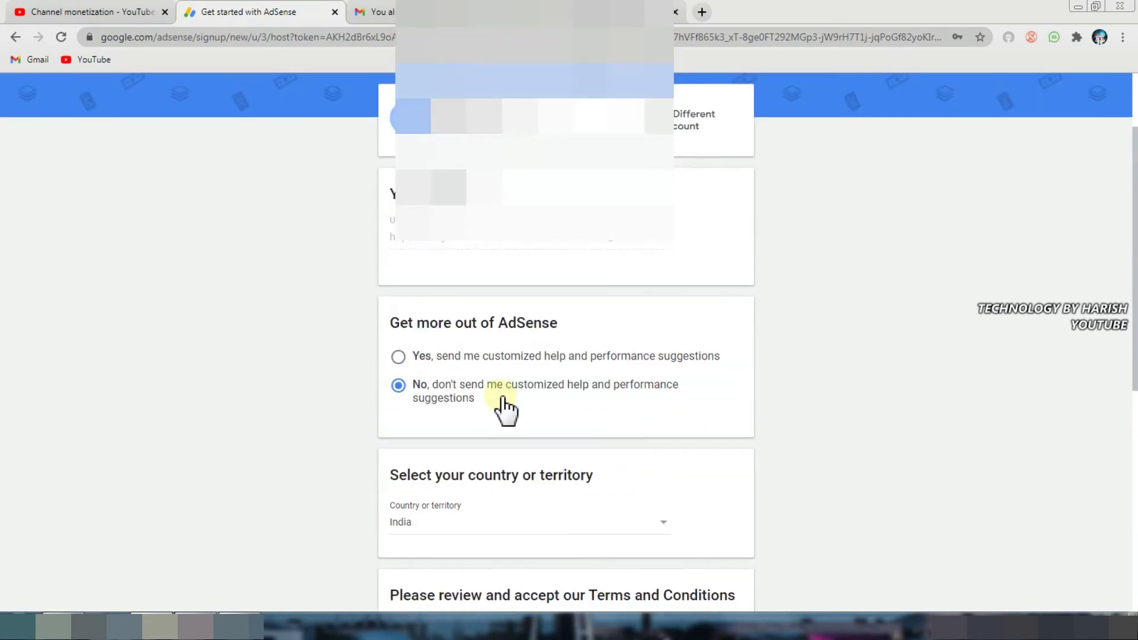
{"action": "scroll", "coordinate": [570, 398], "scroll_direction": "down", "scroll_amount": 5}
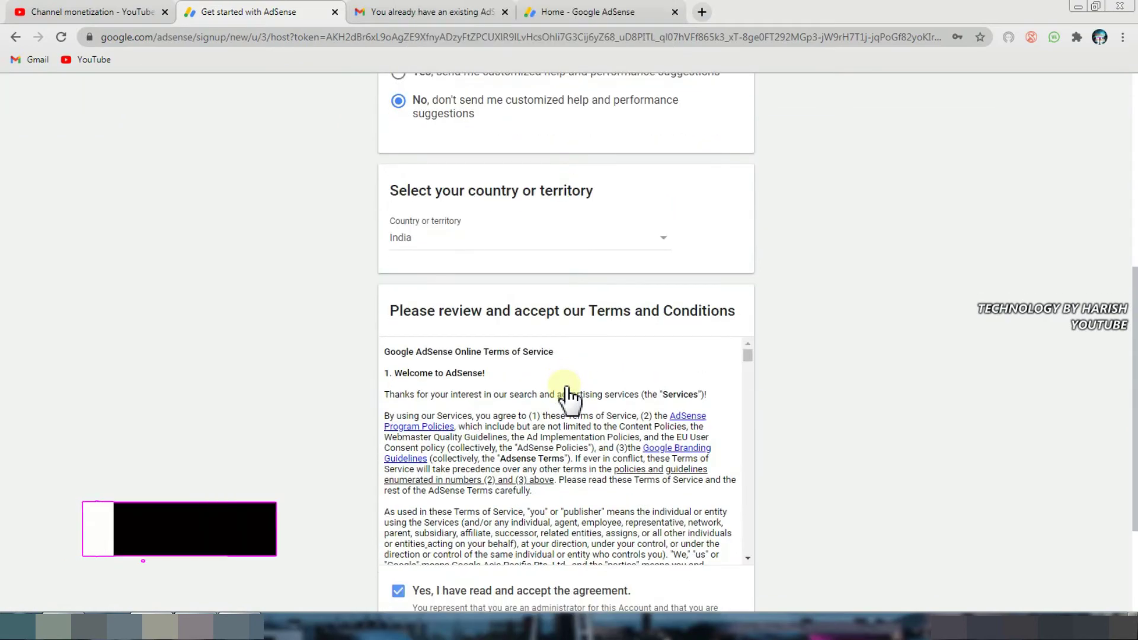
{"action": "scroll", "coordinate": [564, 386], "scroll_direction": "down", "scroll_amount": 10}
{"action": "scroll", "coordinate": [557, 370], "scroll_direction": "down", "scroll_amount": 5}
{"action": "scroll", "coordinate": [787, 406], "scroll_direction": "down", "scroll_amount": 3}
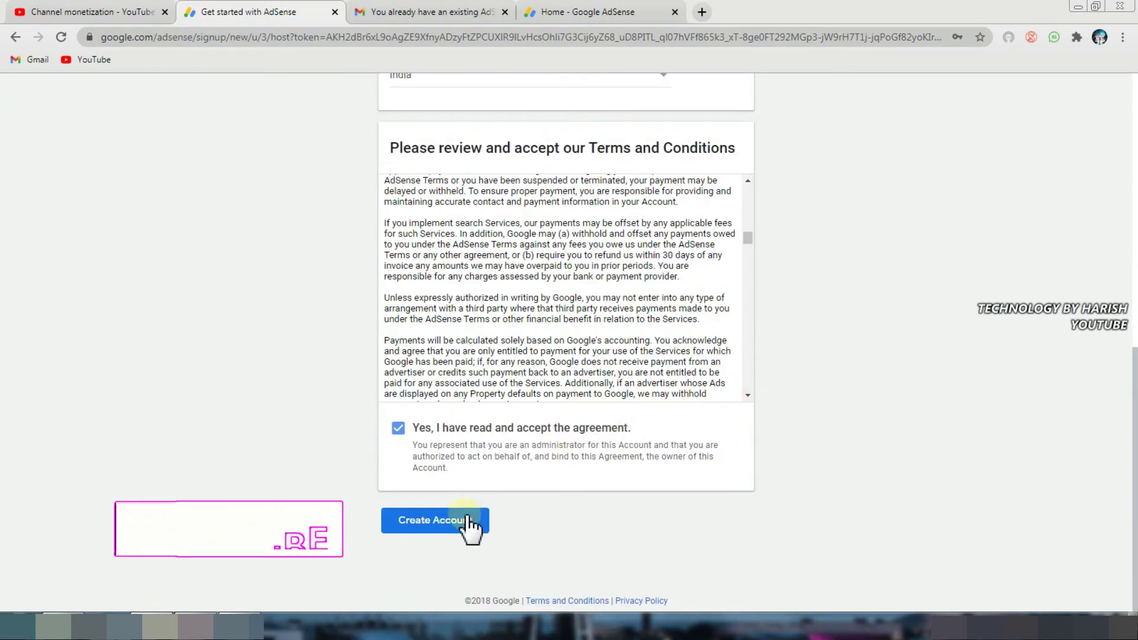
{"action": "left_click", "coordinate": [425, 522]}
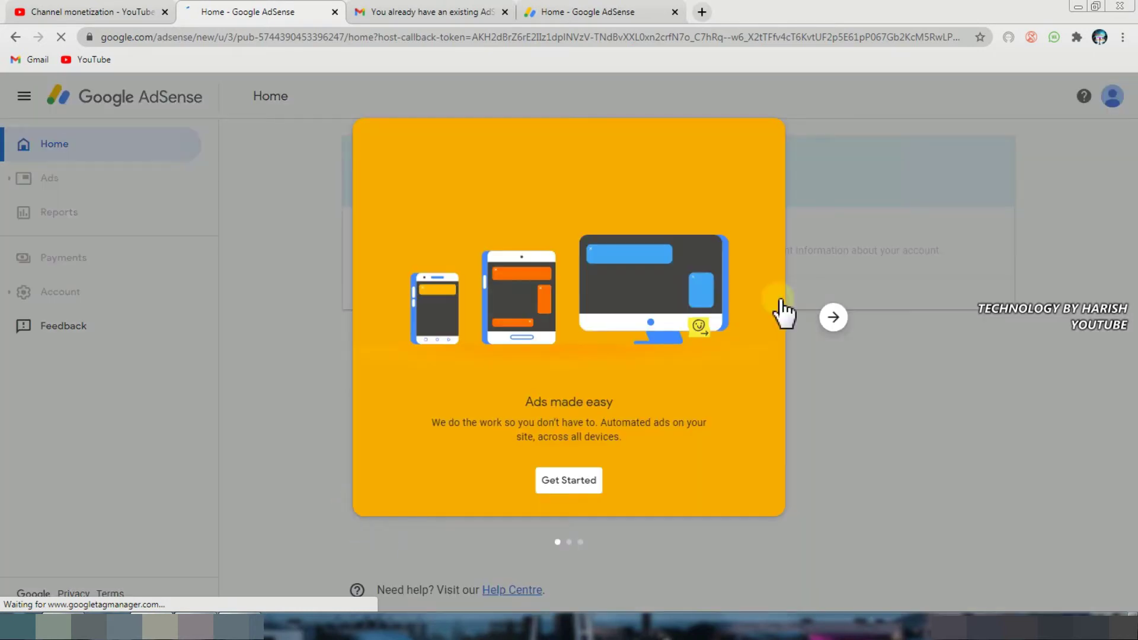
Go through the AdSense welcome slides and get started with the payment address details
{"action": "left_click", "coordinate": [834, 318]}
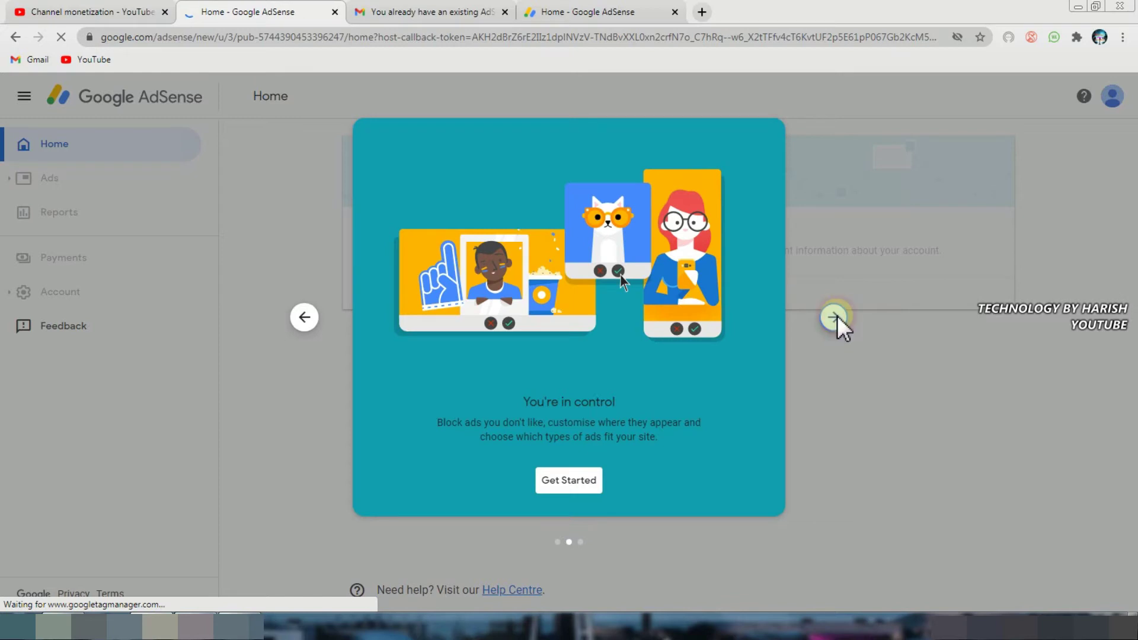
{"action": "left_click", "coordinate": [836, 316]}
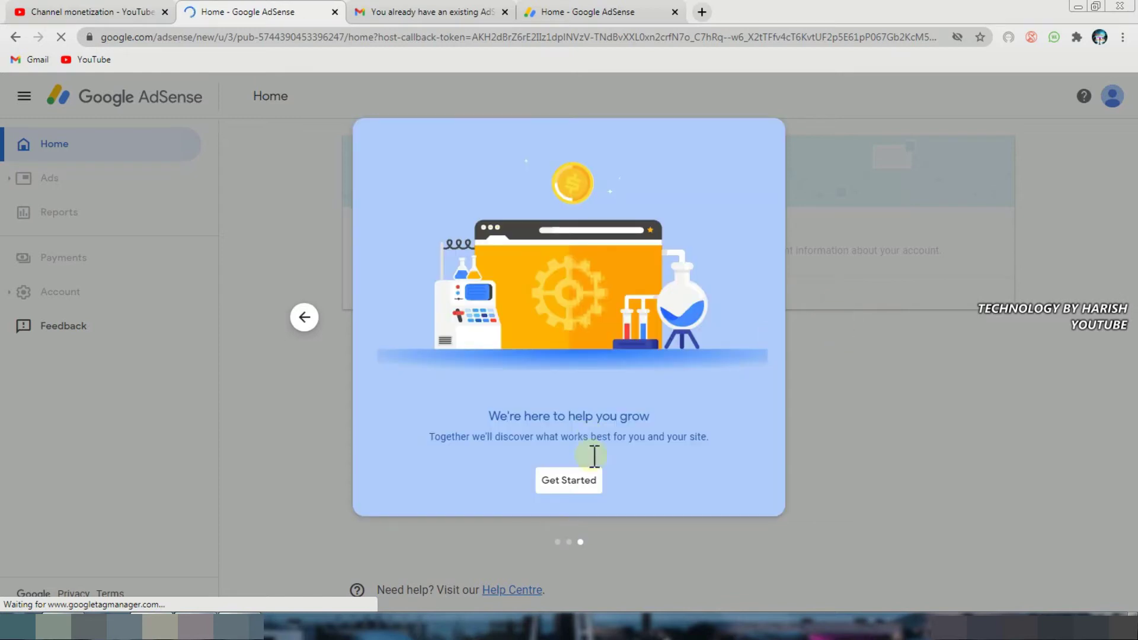
{"action": "left_click", "coordinate": [560, 481]}
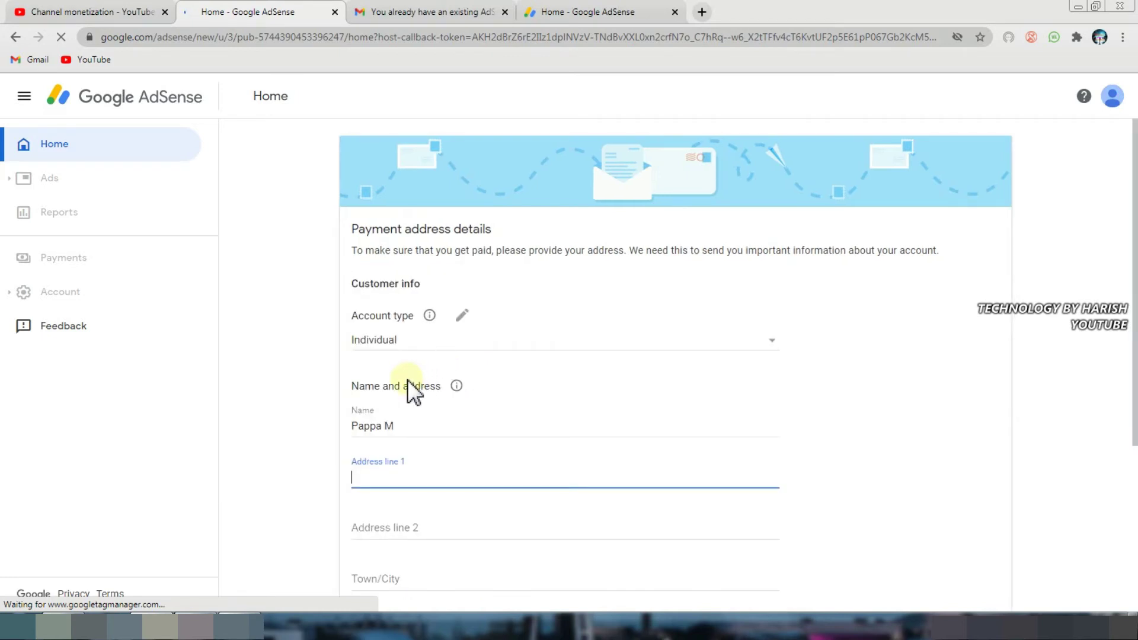
Review the payment address form and select Individual as the account type
{"action": "scroll", "coordinate": [407, 382], "scroll_direction": "down", "scroll_amount": 4}
{"action": "scroll", "coordinate": [407, 383], "scroll_direction": "up", "scroll_amount": 4}
{"action": "mouse_move", "coordinate": [444, 392]}
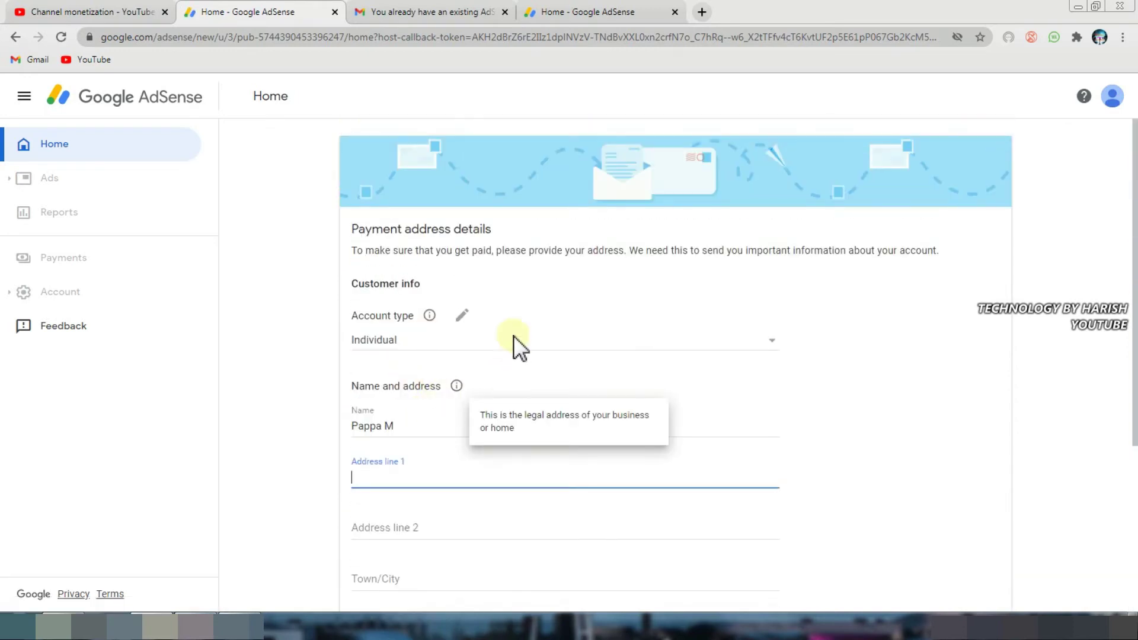
{"action": "left_click", "coordinate": [528, 303]}
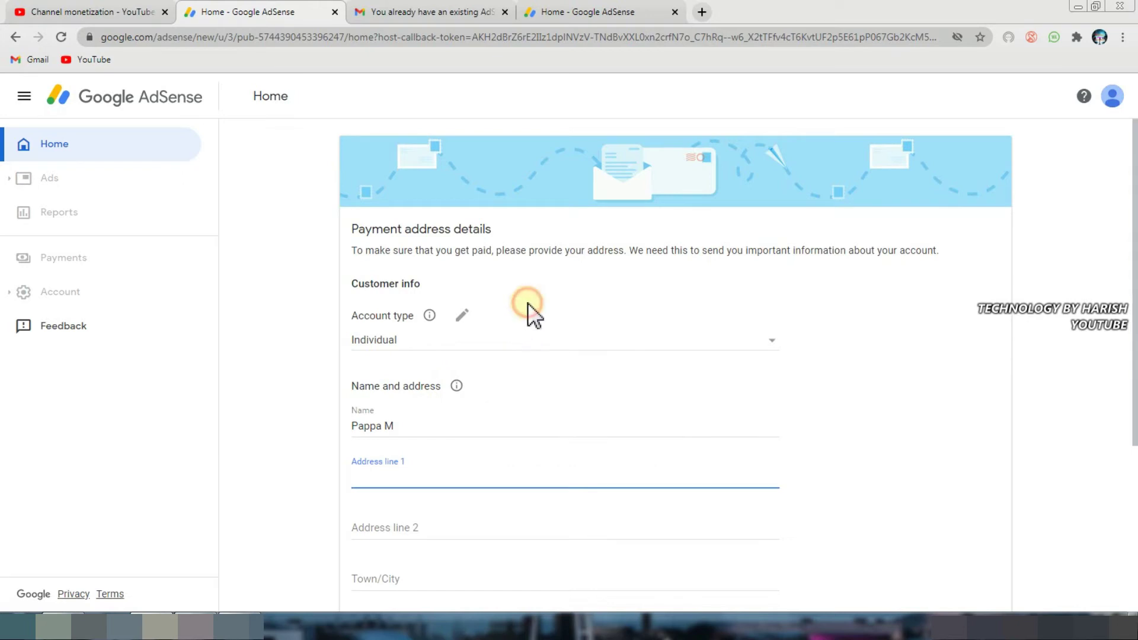
{"action": "left_click", "coordinate": [516, 272]}
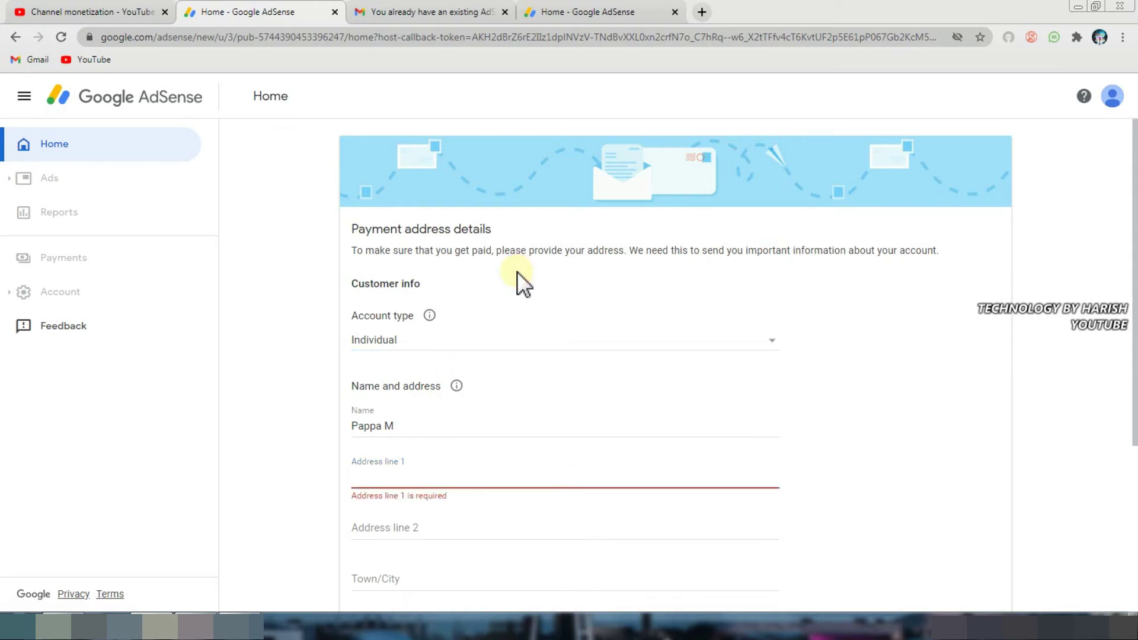
{"action": "left_click", "coordinate": [553, 276]}
{"action": "left_click", "coordinate": [458, 351]}
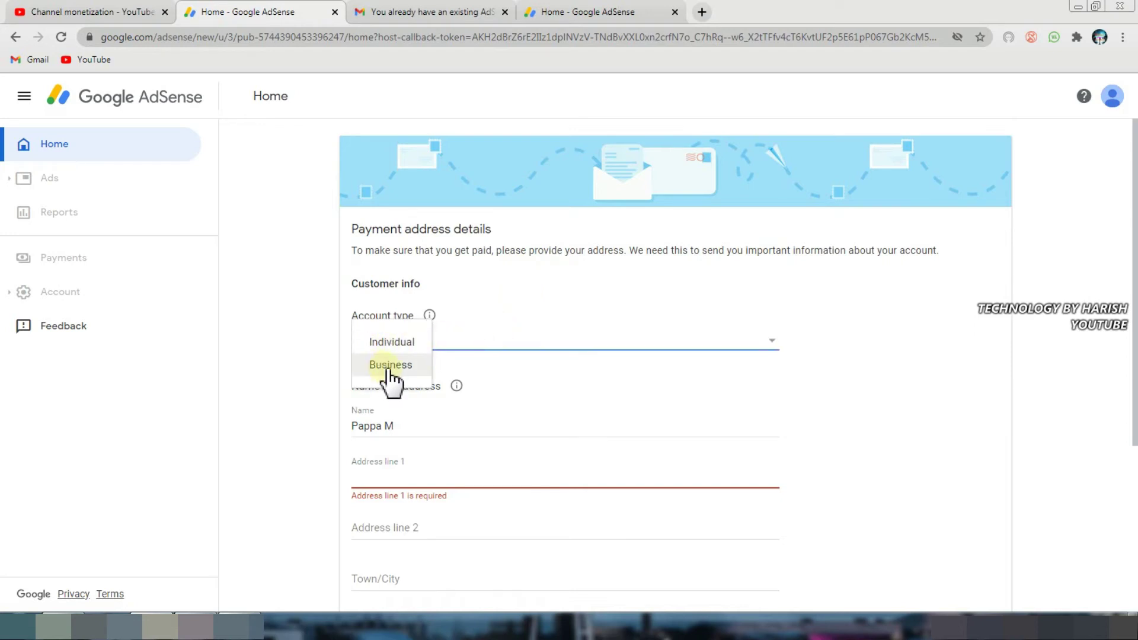
{"action": "left_click", "coordinate": [388, 345]}
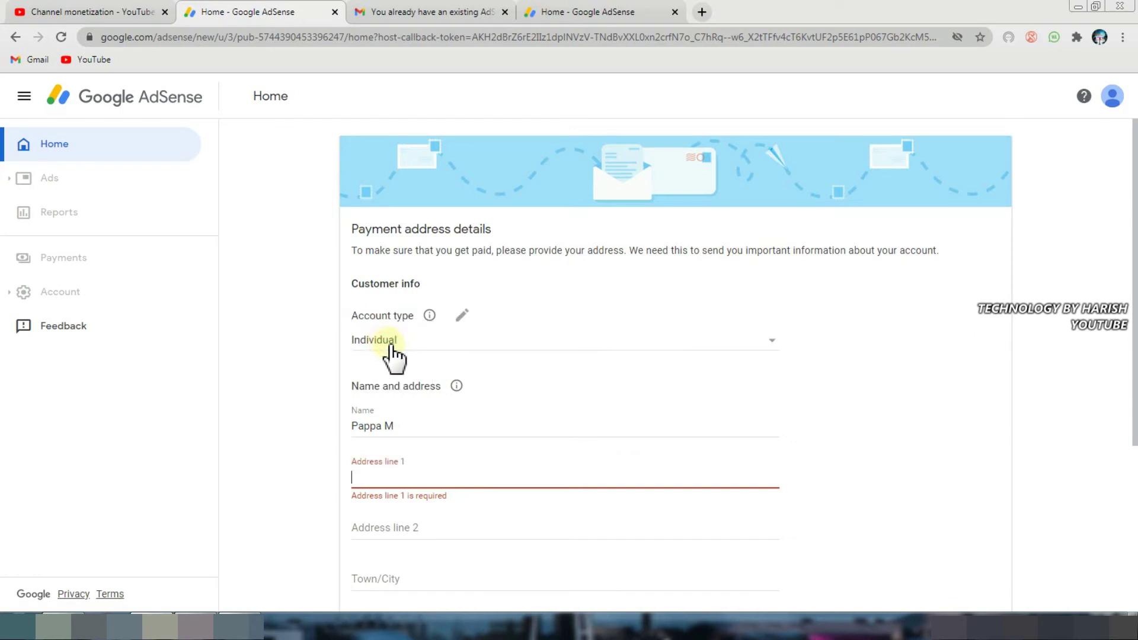
Go through the name, address line, town, postcode and state fields of the payment address form without entering values
{"action": "left_click", "coordinate": [401, 424]}
{"action": "scroll", "coordinate": [409, 403], "scroll_direction": "down", "scroll_amount": 3}
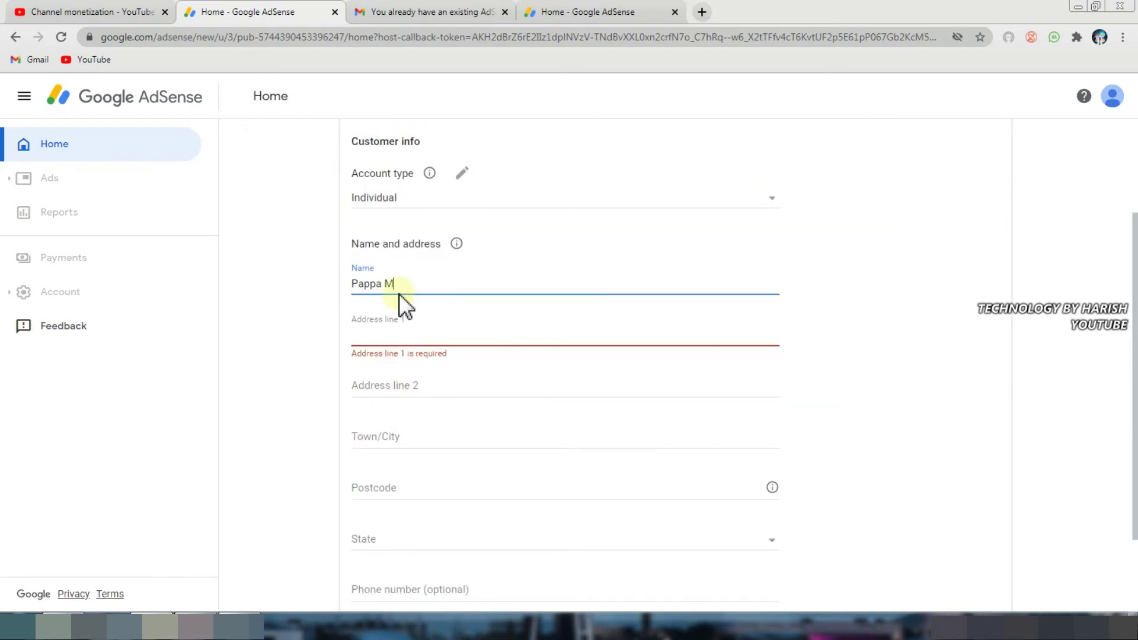
{"action": "left_click_drag", "start_coordinate": [402, 282], "coordinate": [347, 287]}
{"action": "left_click", "coordinate": [372, 333]}
{"action": "left_click", "coordinate": [391, 385]}
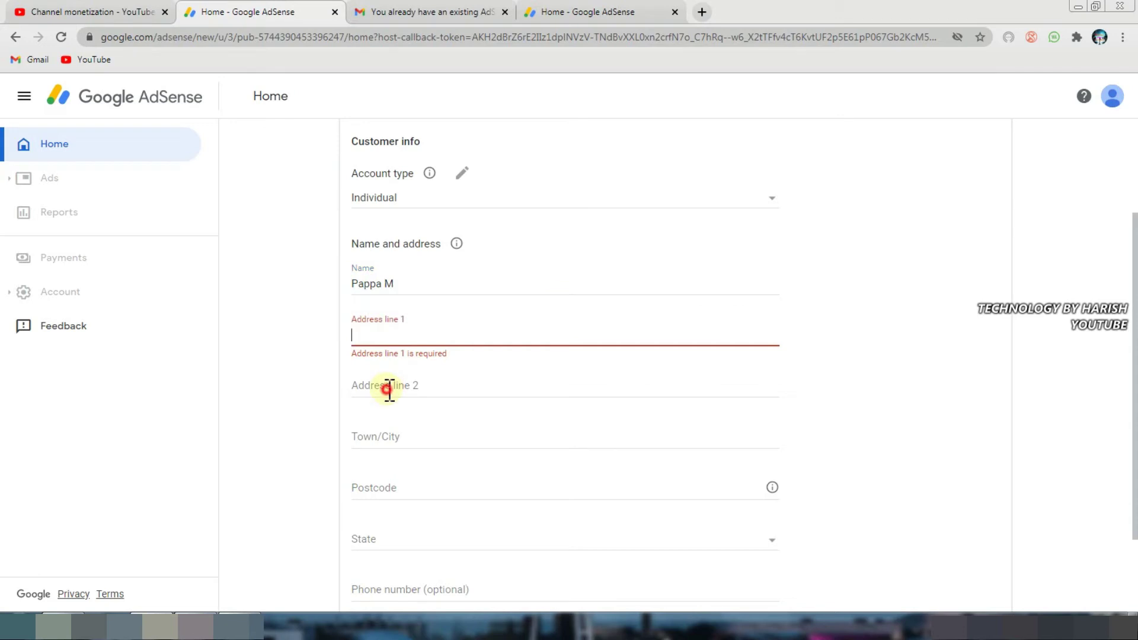
{"action": "left_click", "coordinate": [386, 437]}
{"action": "scroll", "coordinate": [384, 435], "scroll_direction": "down", "scroll_amount": 1}
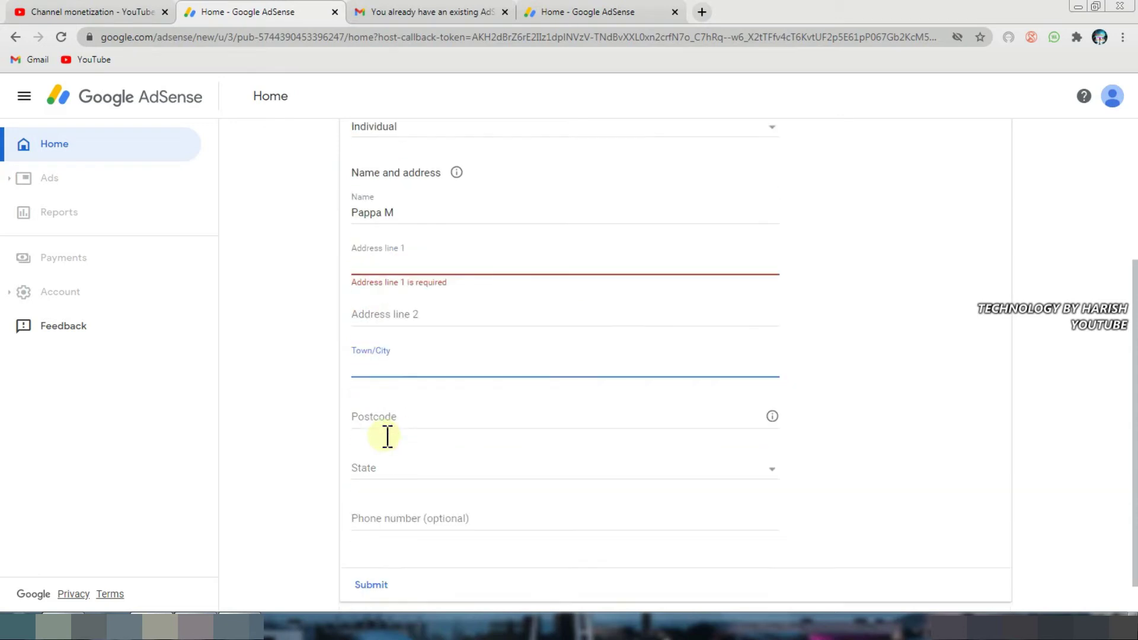
{"action": "left_click", "coordinate": [386, 420]}
{"action": "left_click", "coordinate": [386, 467]}
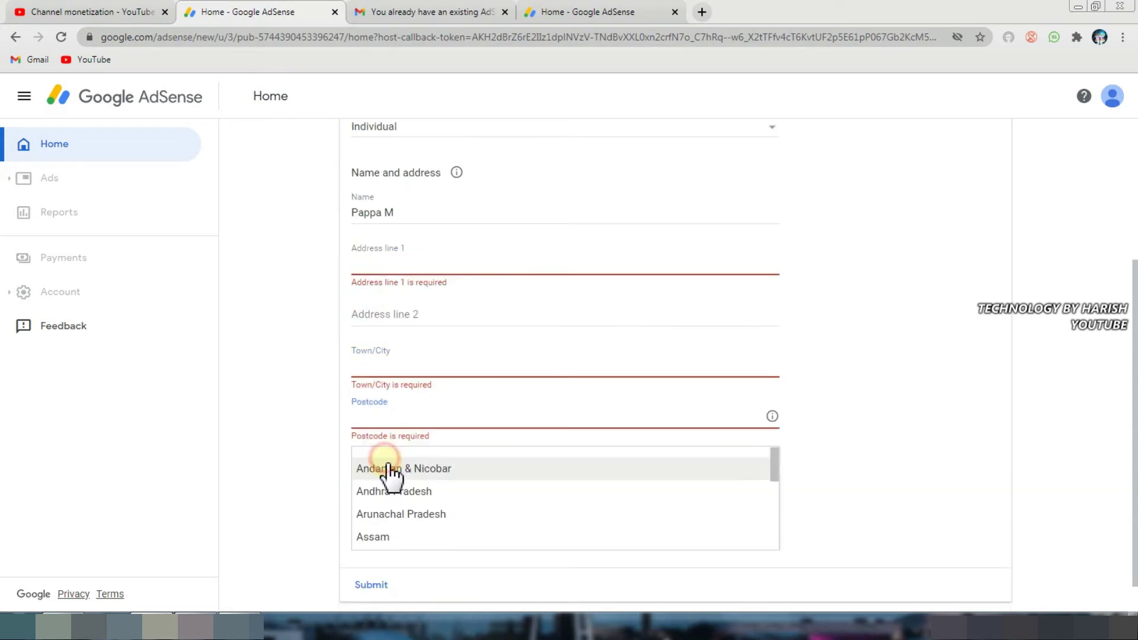
{"action": "left_click", "coordinate": [320, 417]}
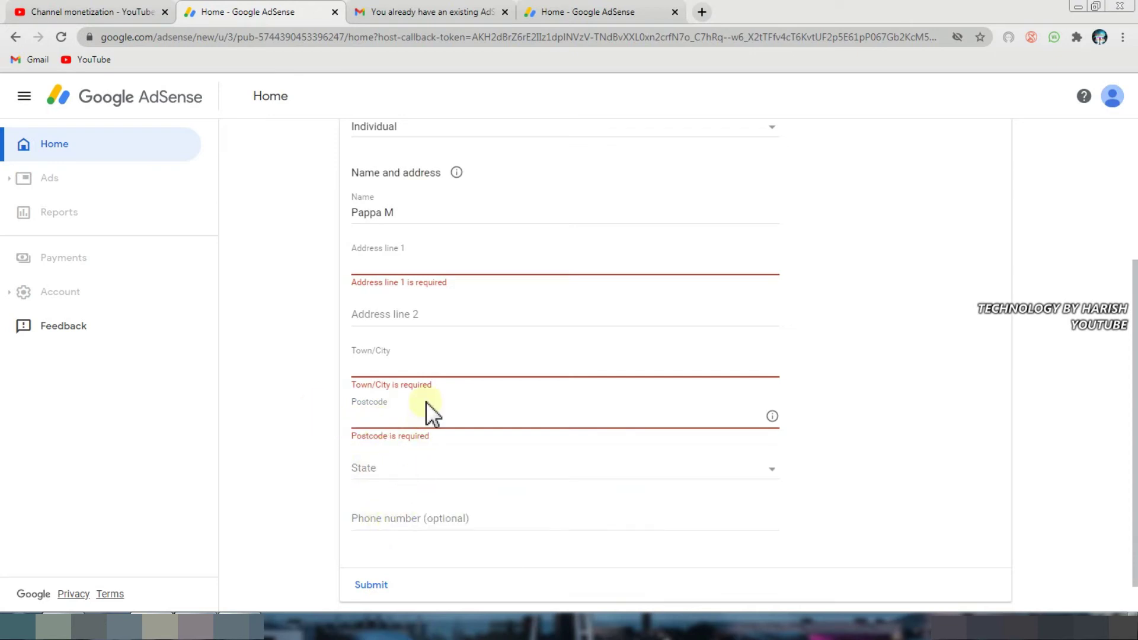
{"action": "scroll", "coordinate": [425, 400], "scroll_direction": "up", "scroll_amount": 1}
{"action": "scroll", "coordinate": [425, 401], "scroll_direction": "up", "scroll_amount": 2}
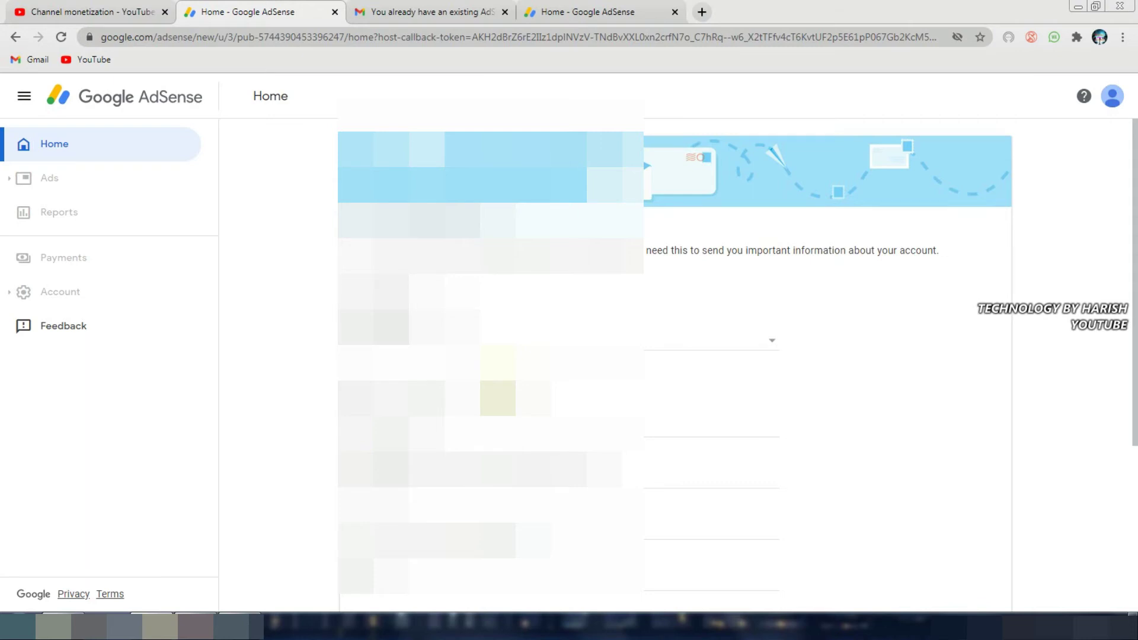
Check the completed customer info and address in the payment address form and submit it
{"action": "scroll", "coordinate": [557, 356], "scroll_direction": "down", "scroll_amount": 3}
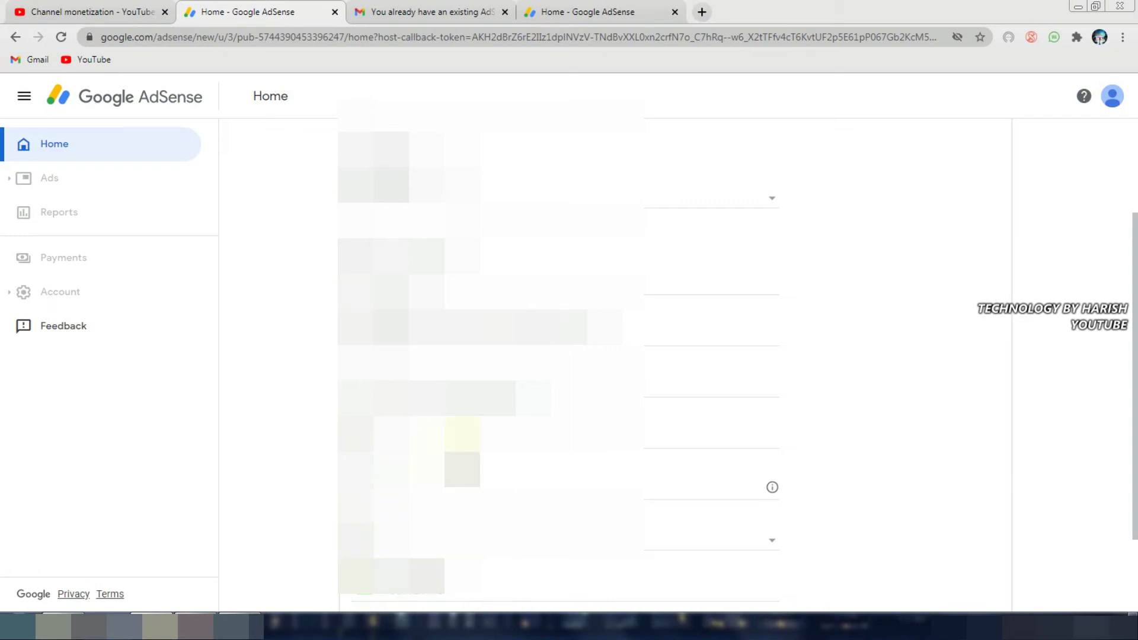
{"action": "scroll", "coordinate": [616, 356], "scroll_direction": "up", "scroll_amount": 1}
{"action": "scroll", "coordinate": [556, 355], "scroll_direction": "down", "scroll_amount": 3}
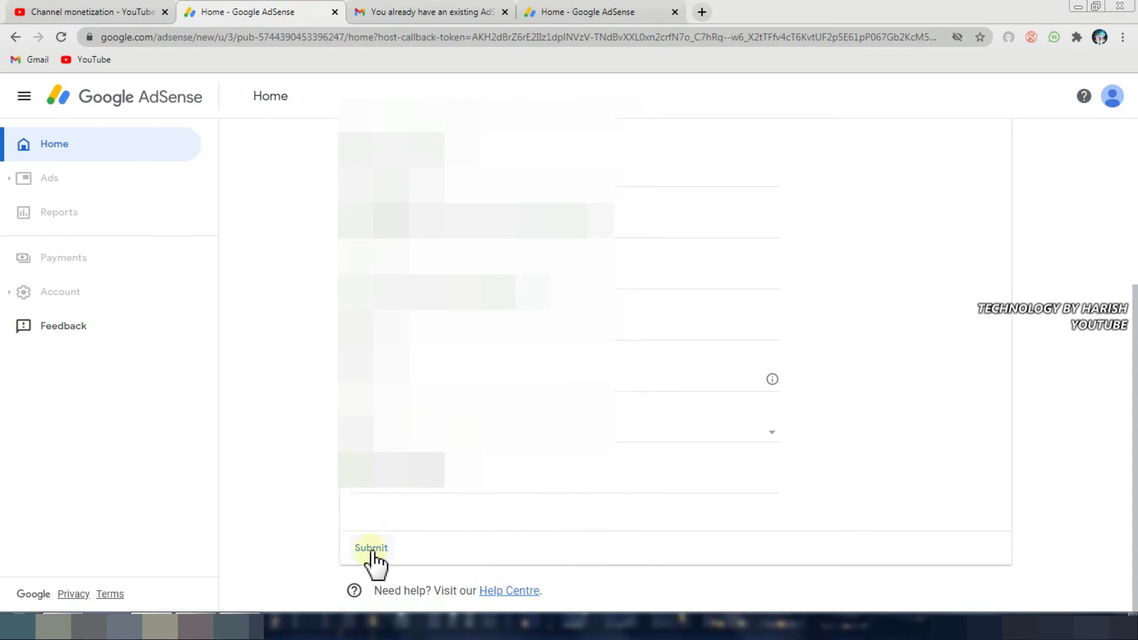
{"action": "left_click", "coordinate": [373, 551]}
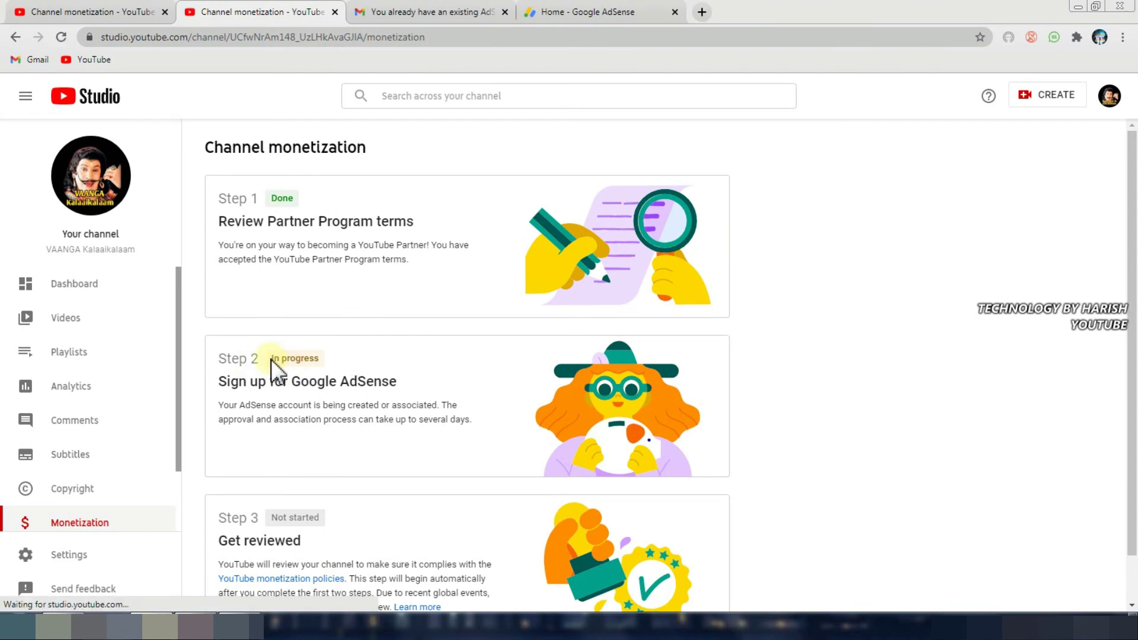
Check the status of the Google AdSense sign-up and the channel review steps on the Channel monetization page
{"action": "left_click_drag", "start_coordinate": [271, 359], "coordinate": [326, 354]}
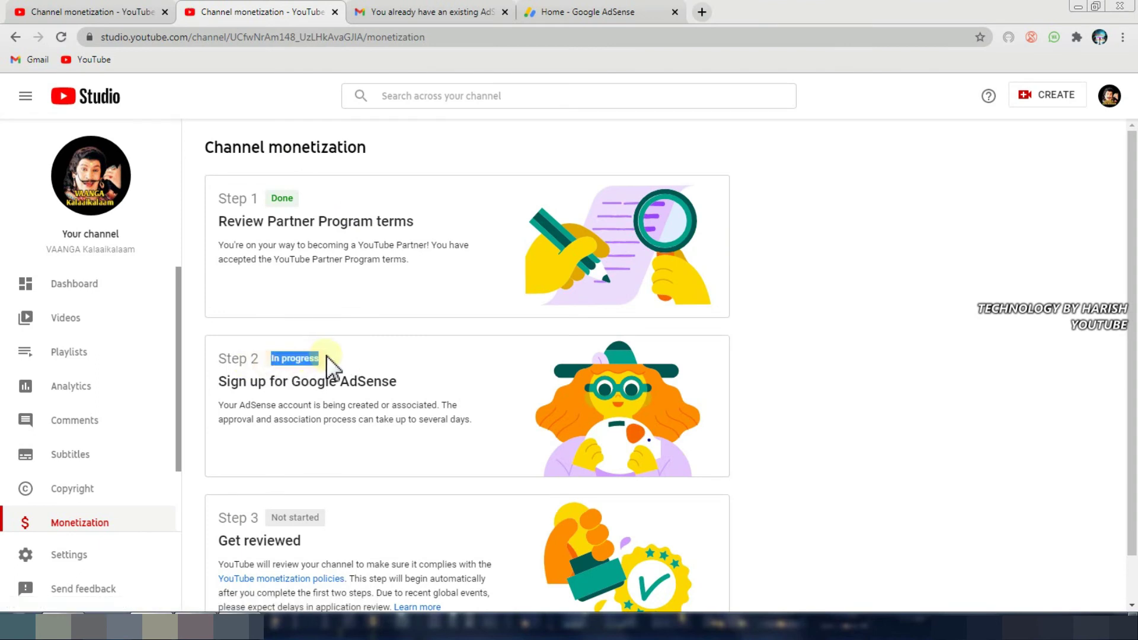
{"action": "left_click", "coordinate": [375, 323]}
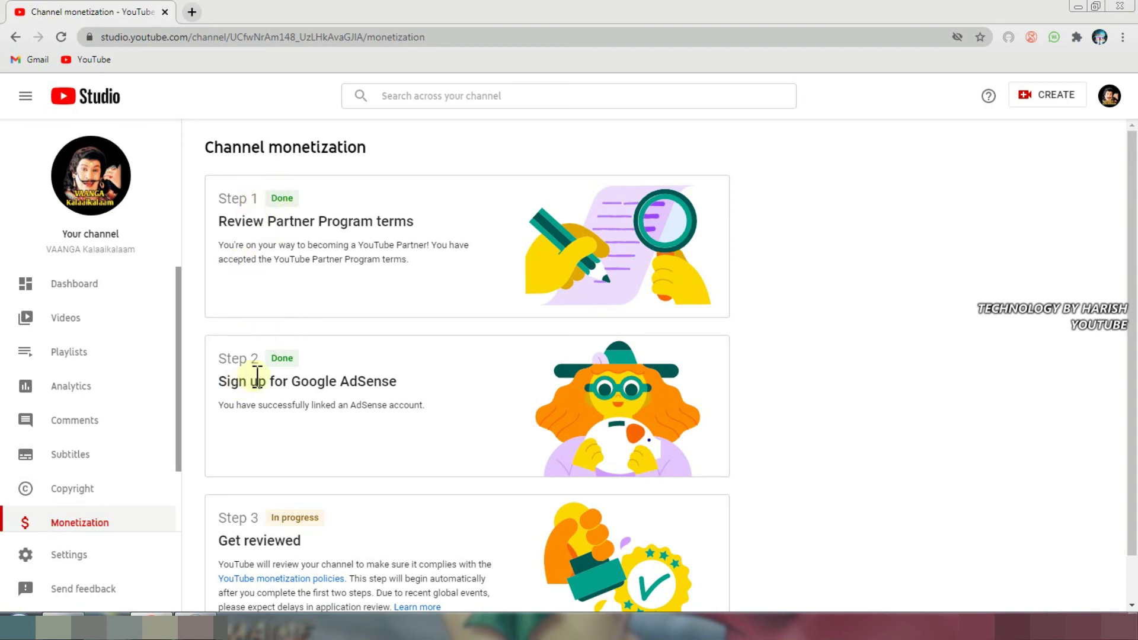
{"action": "left_click_drag", "start_coordinate": [268, 357], "coordinate": [290, 357]}
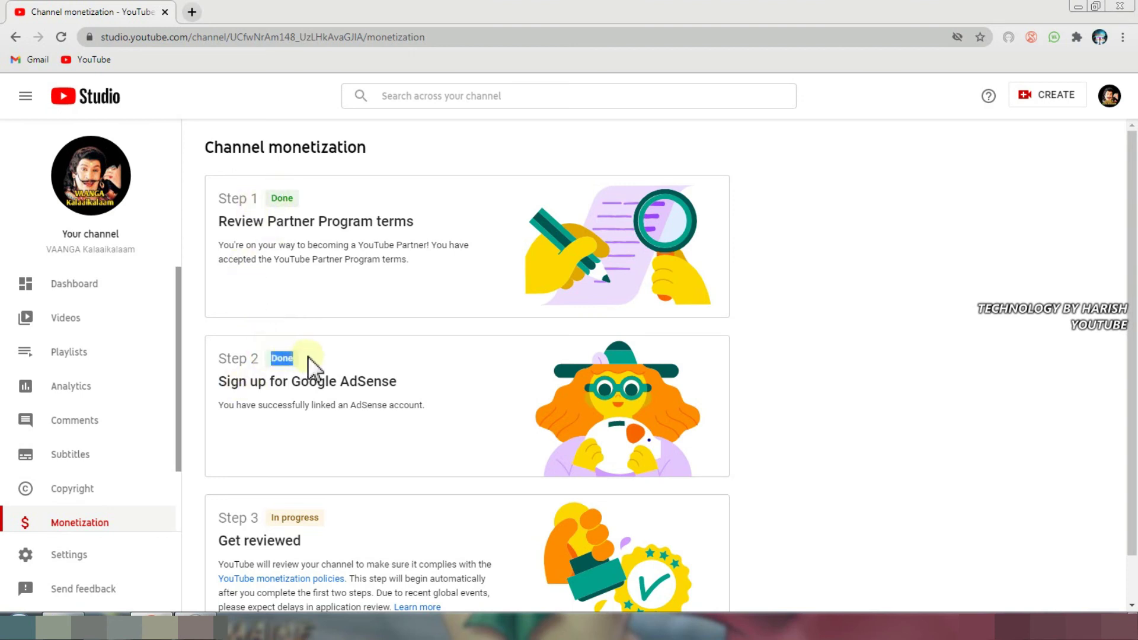
{"action": "left_click_drag", "start_coordinate": [220, 381], "coordinate": [421, 378]}
{"action": "left_click", "coordinate": [420, 378]}
{"action": "scroll", "coordinate": [403, 379], "scroll_direction": "down", "scroll_amount": 1}
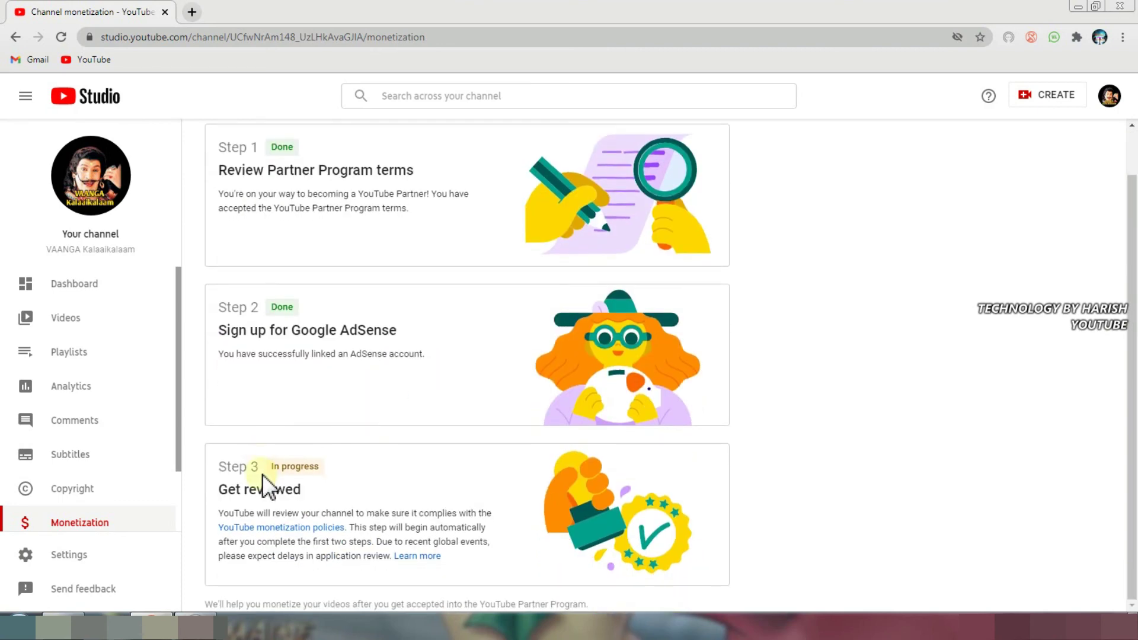
{"action": "left_click_drag", "start_coordinate": [266, 464], "coordinate": [349, 460]}
{"action": "left_click", "coordinate": [320, 367]}
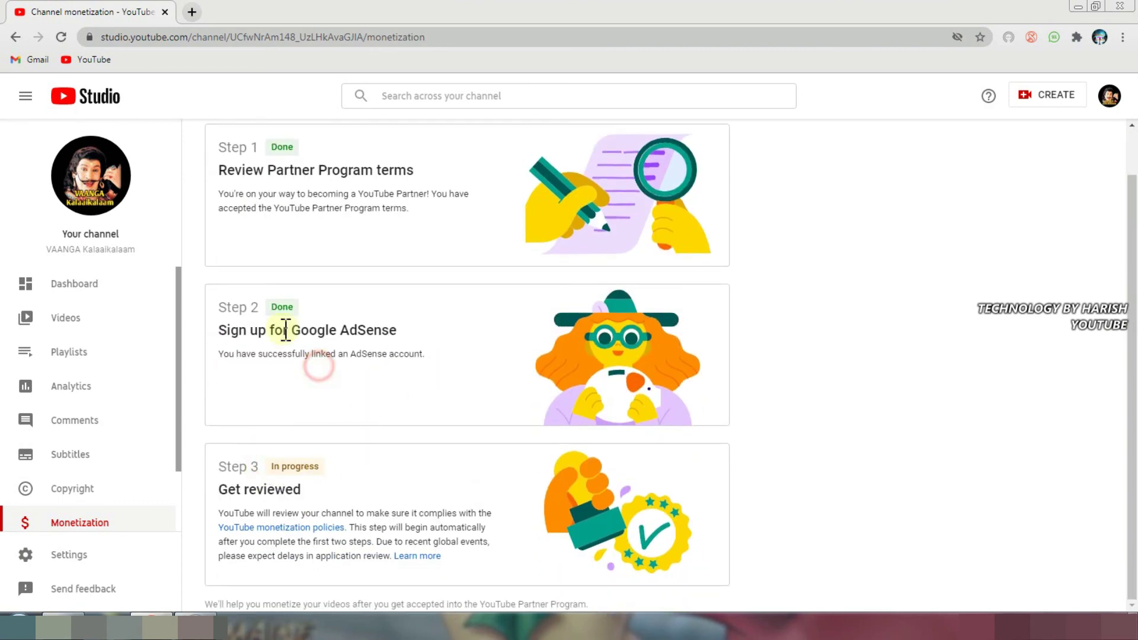
{"action": "scroll", "coordinate": [325, 344], "scroll_direction": "up", "scroll_amount": 1}
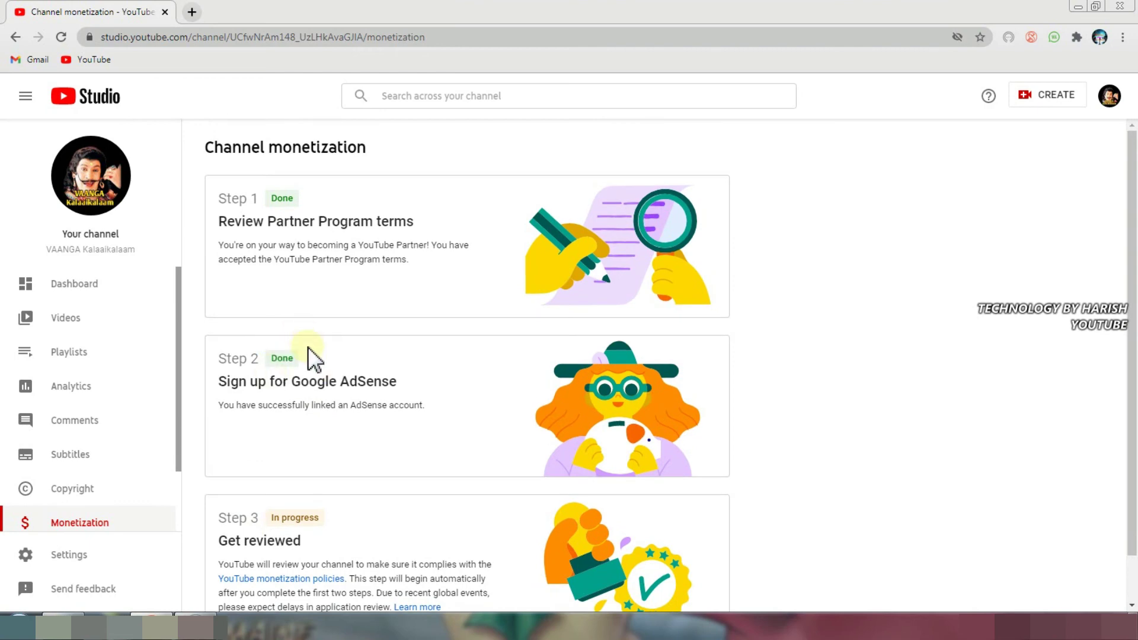
Open Google AdSense in a new browser tab and switch to the other Google account
{"action": "key", "text": "ctrl+t"}
{"action": "type", "text": "google adse"}
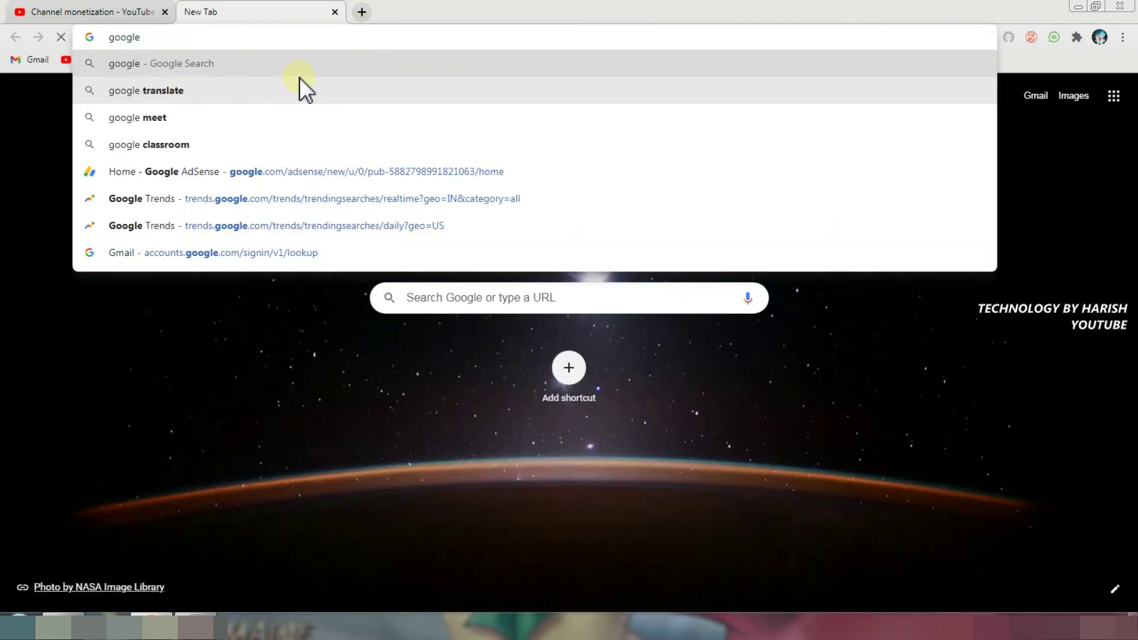
{"action": "left_click", "coordinate": [296, 90]}
{"action": "left_click", "coordinate": [181, 326]}
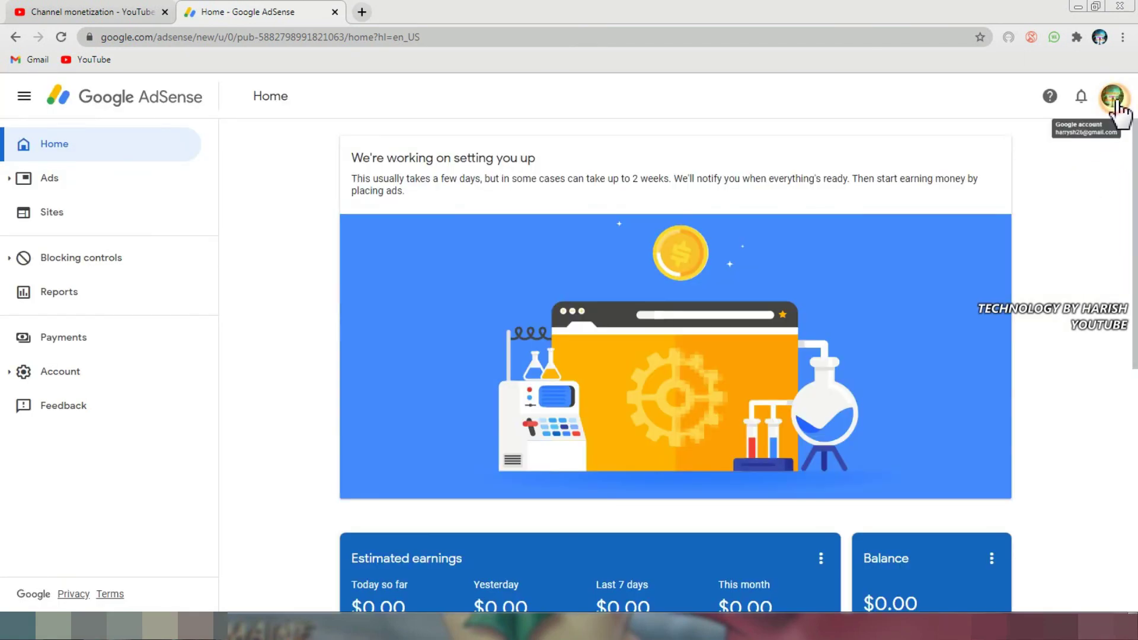
{"action": "left_click", "coordinate": [1112, 98]}
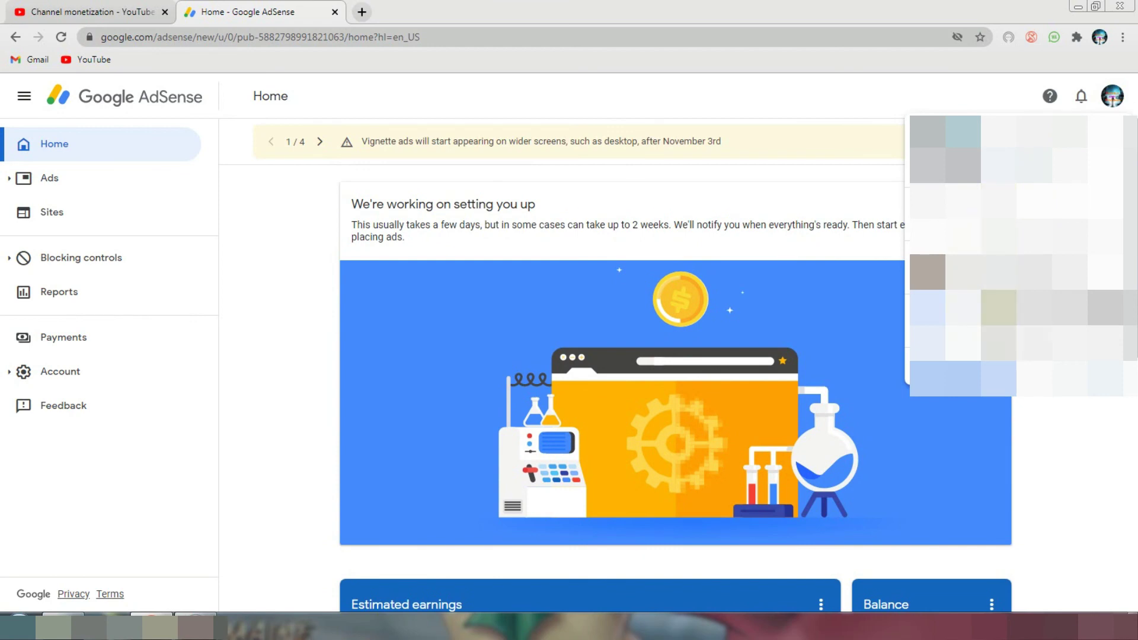
{"action": "left_click", "coordinate": [1024, 226]}
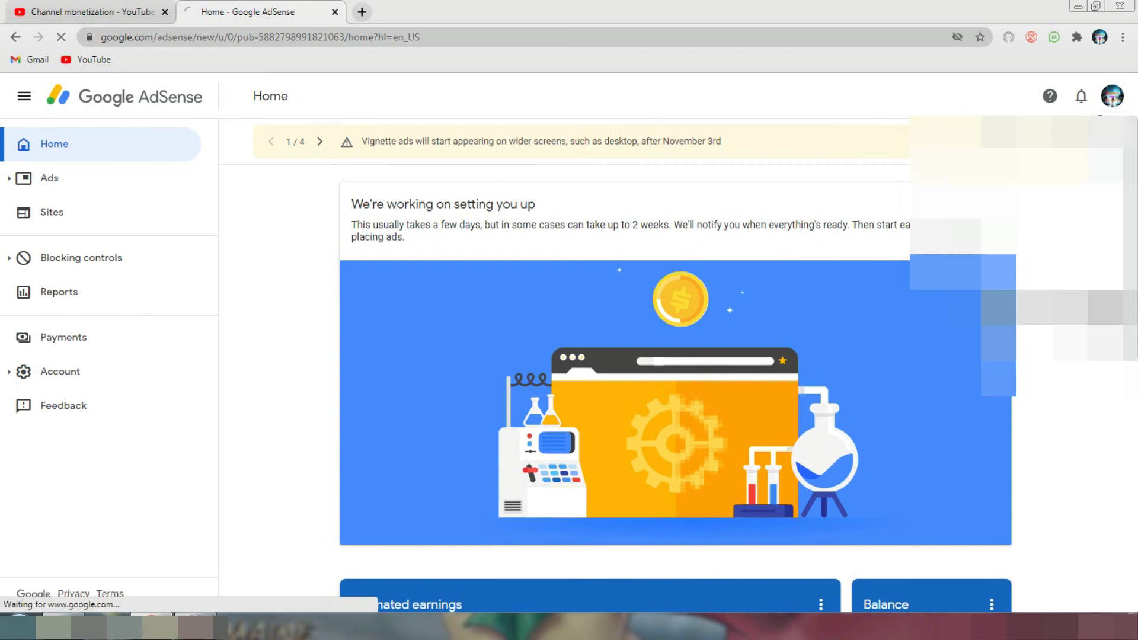